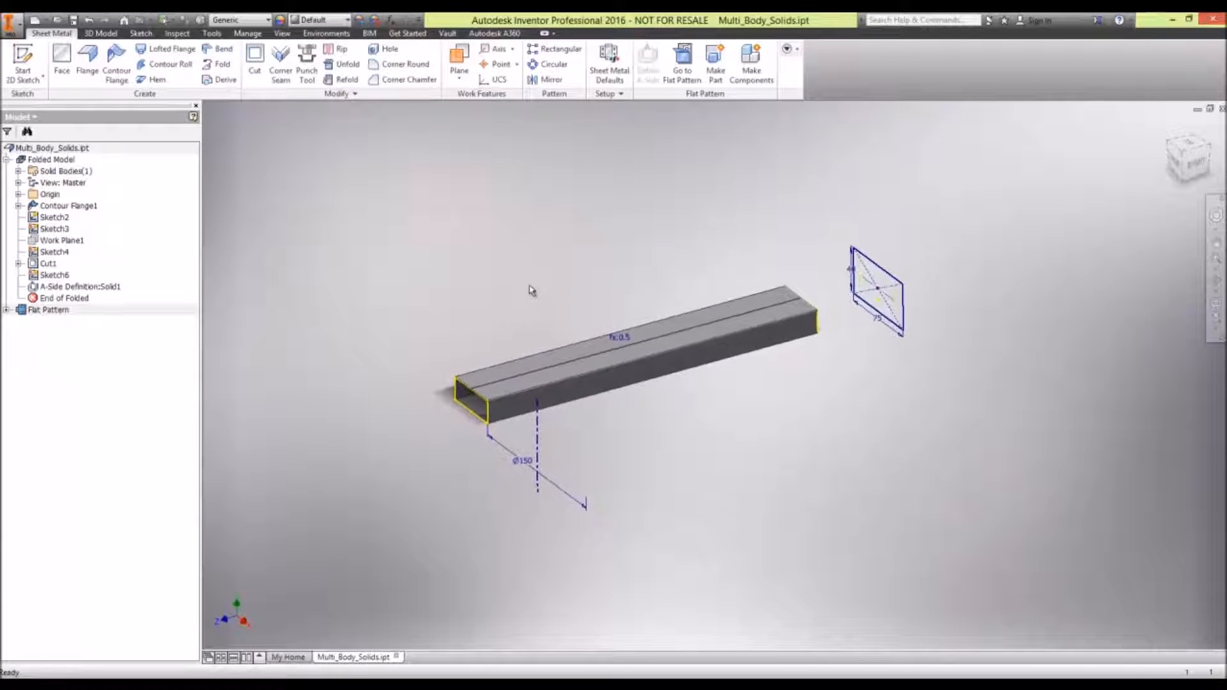
Contour Roll the profile at the straight duct's open end 90 degrees around the sketched axis as a new solid body.
middle_drag(387, 199, 450, 189)
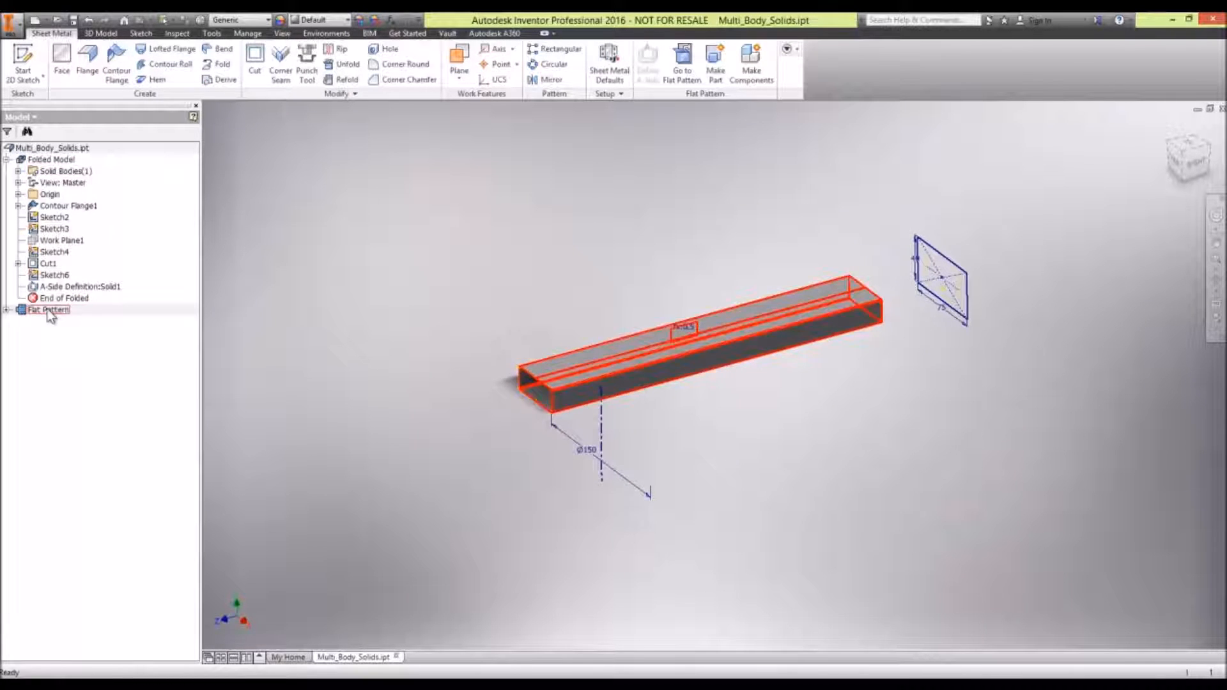
click(6, 310)
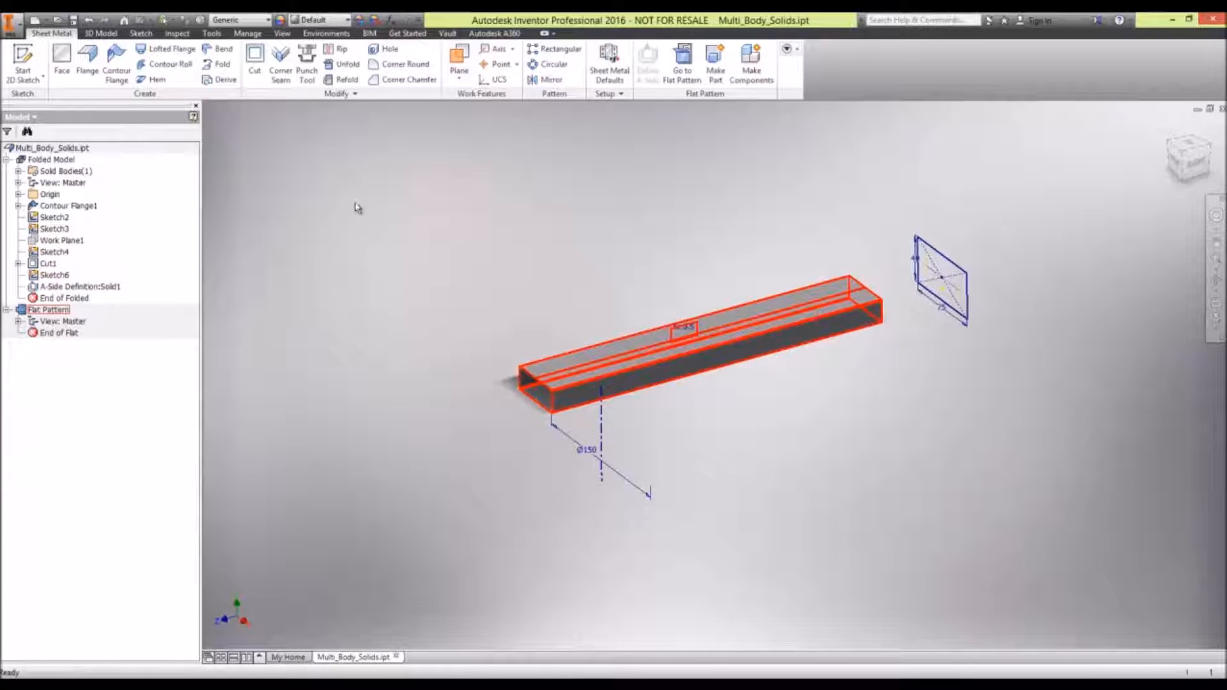
click(163, 65)
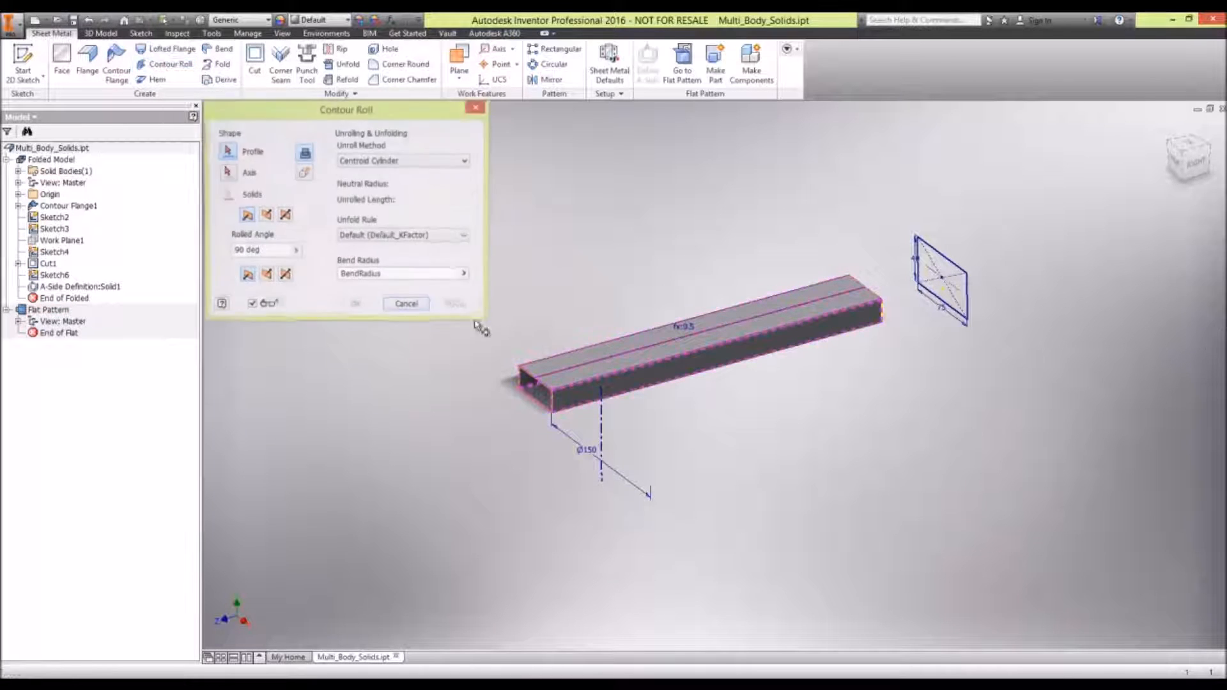
click(546, 391)
click(602, 428)
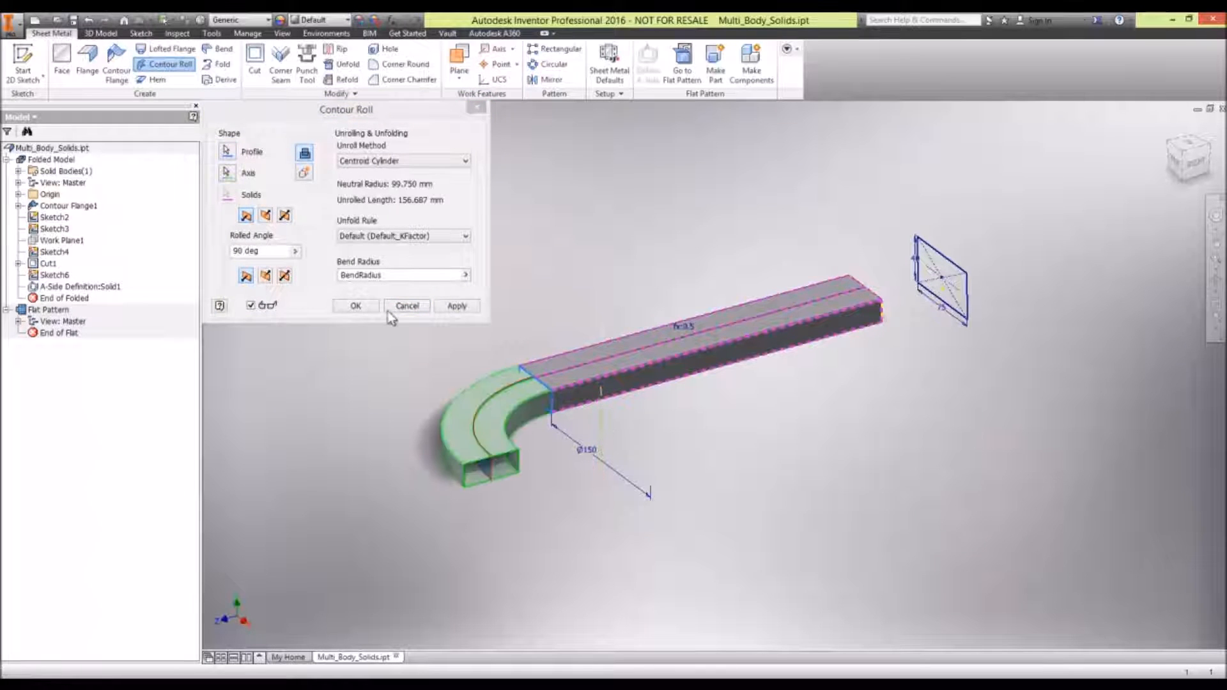
click(306, 172)
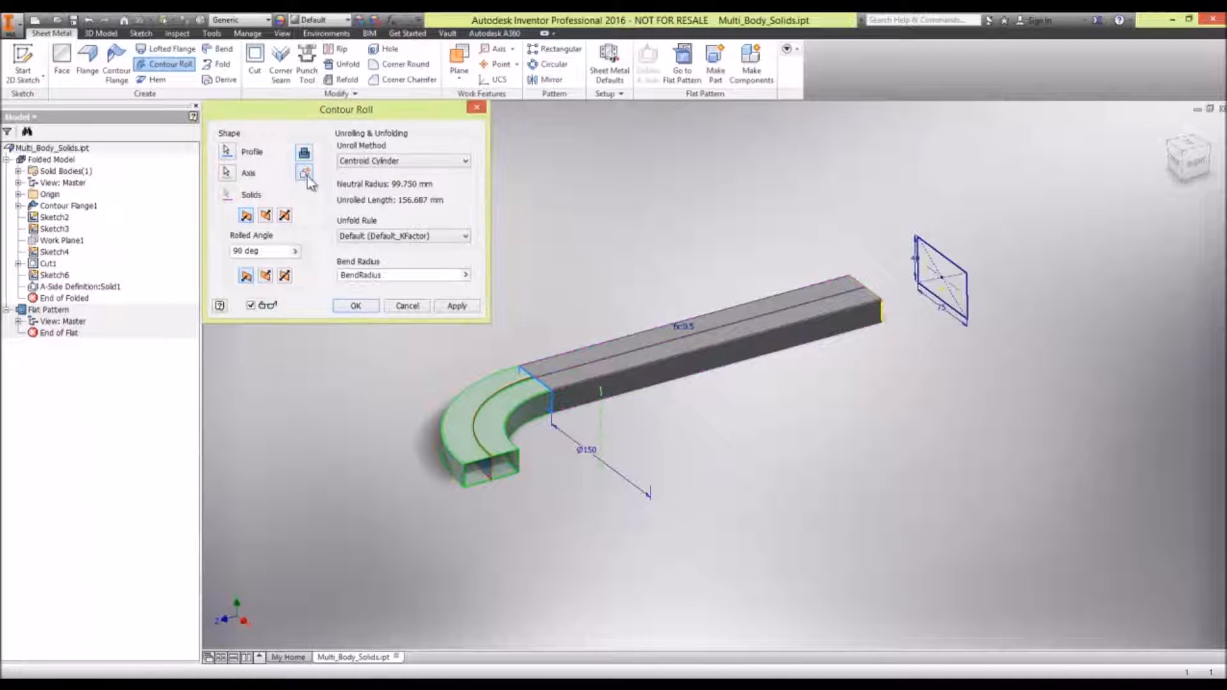
click(355, 306)
drag(218, 45, 427, 115)
click(219, 132)
click(232, 153)
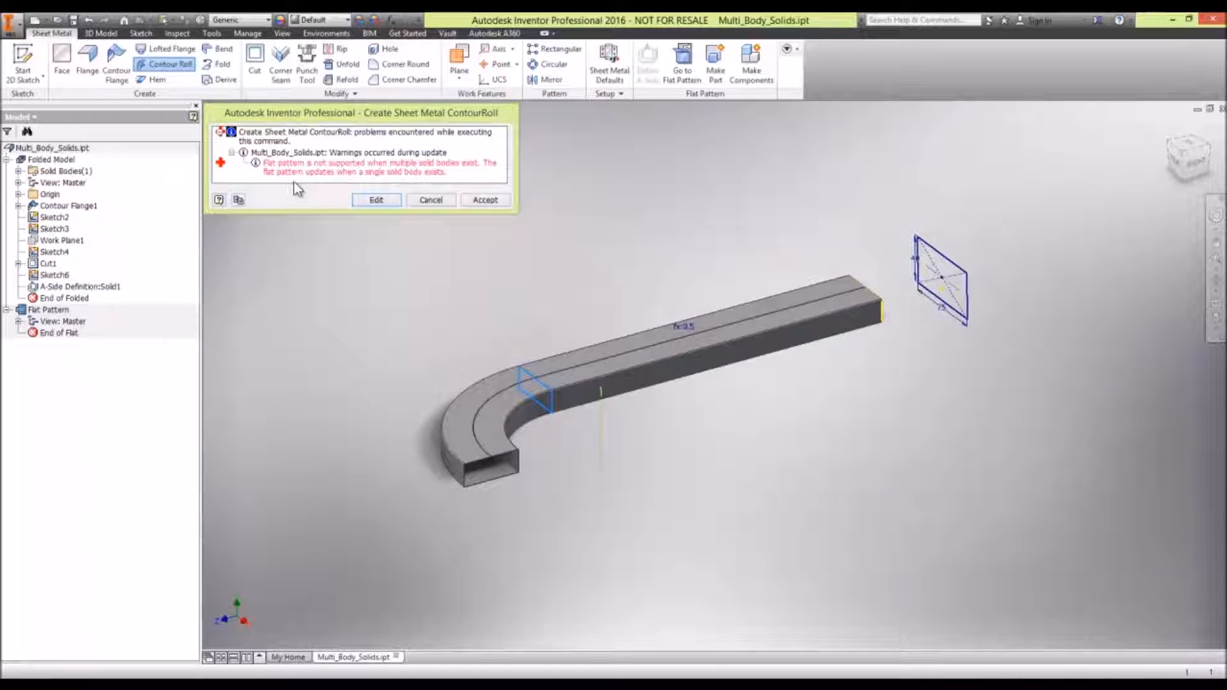
click(485, 199)
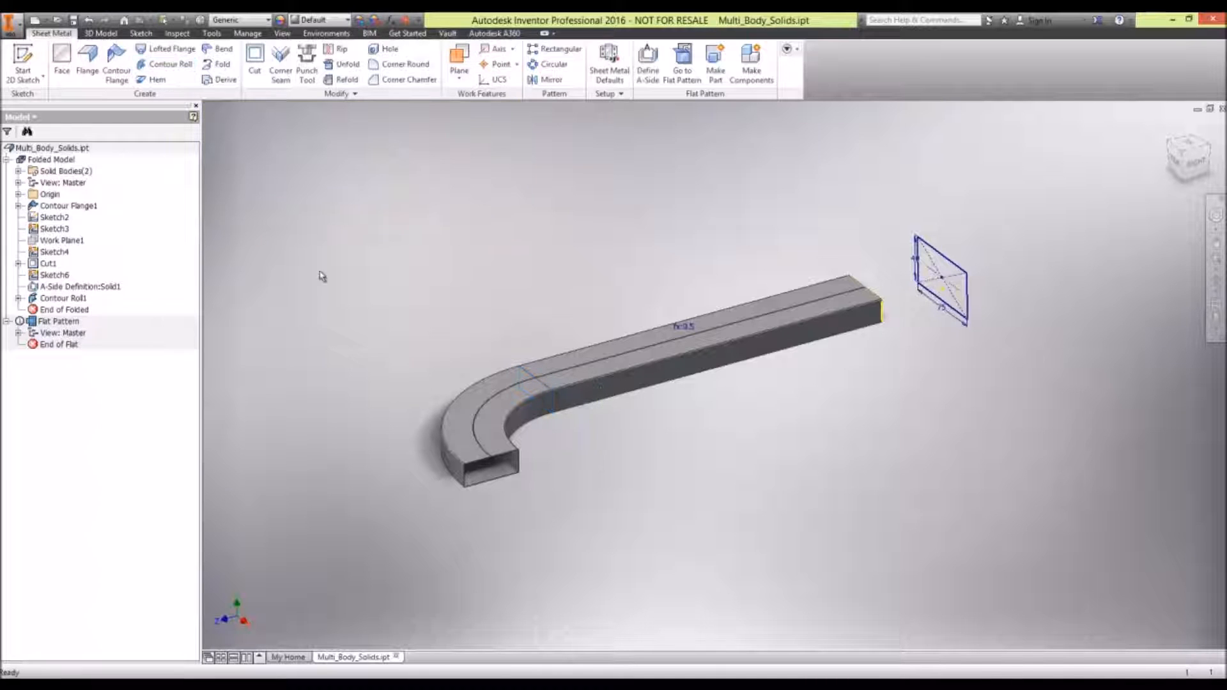
Delete the part's existing flat pattern.
right_click(44, 325)
click(89, 352)
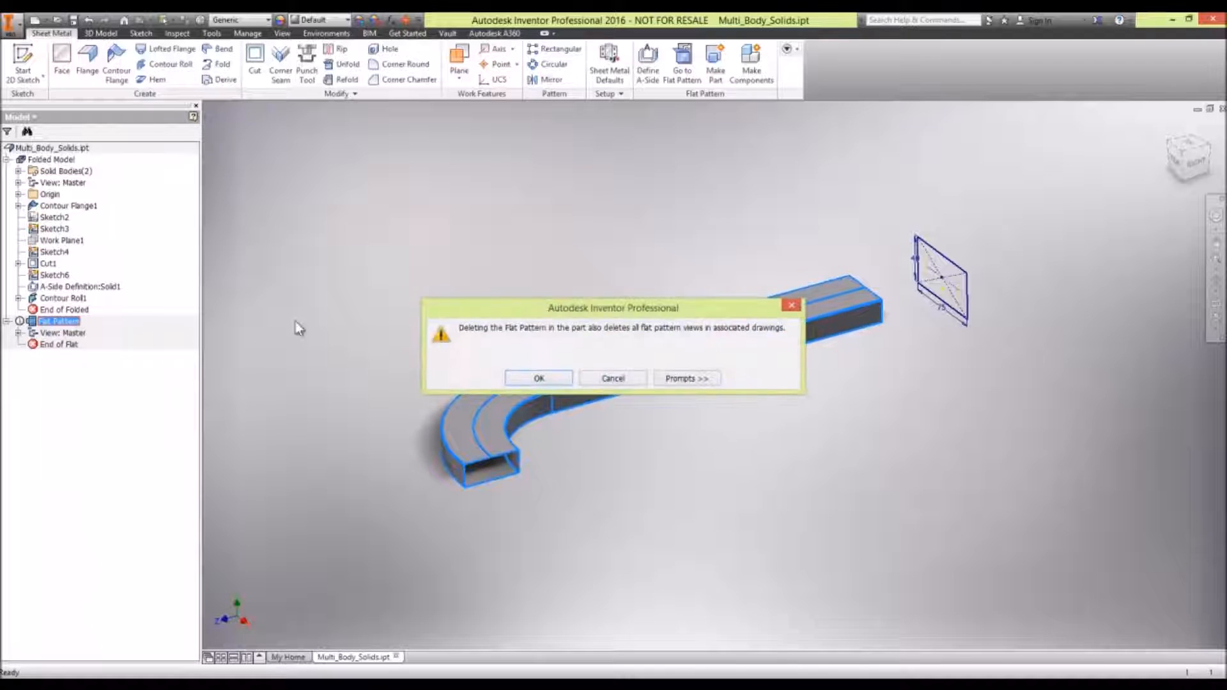
click(541, 379)
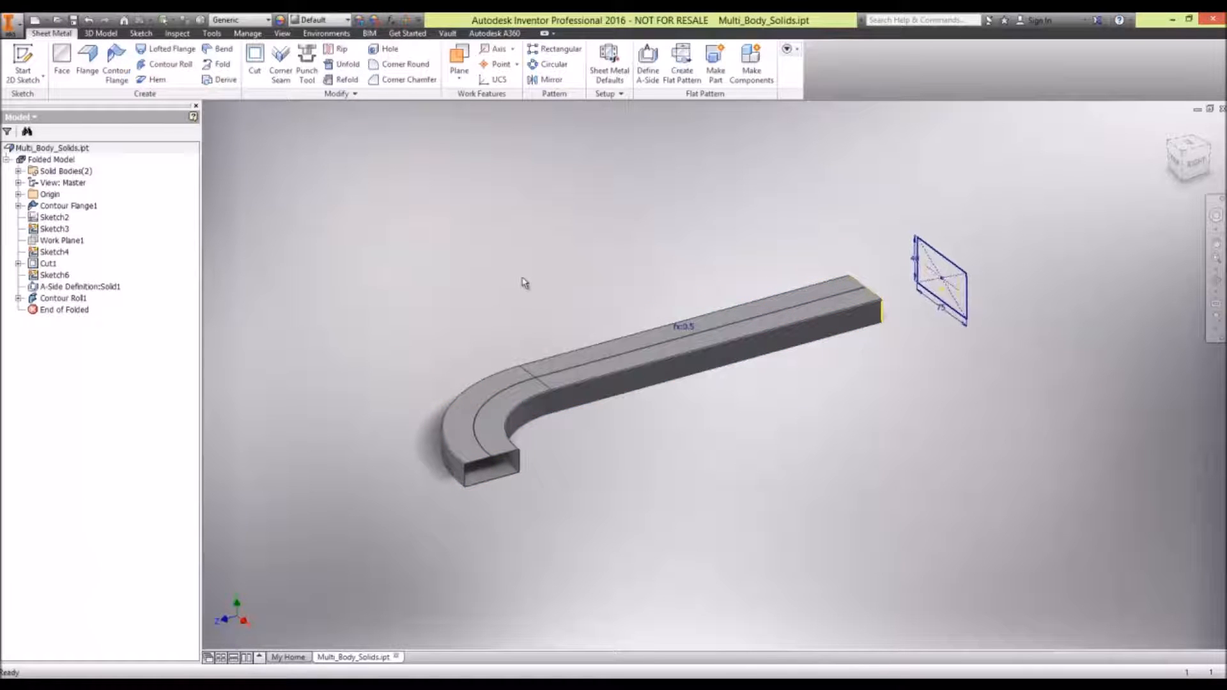
Create a lofted flange from the straight duct's other end profile to the larger rectangle sketch as a new solid body.
click(117, 62)
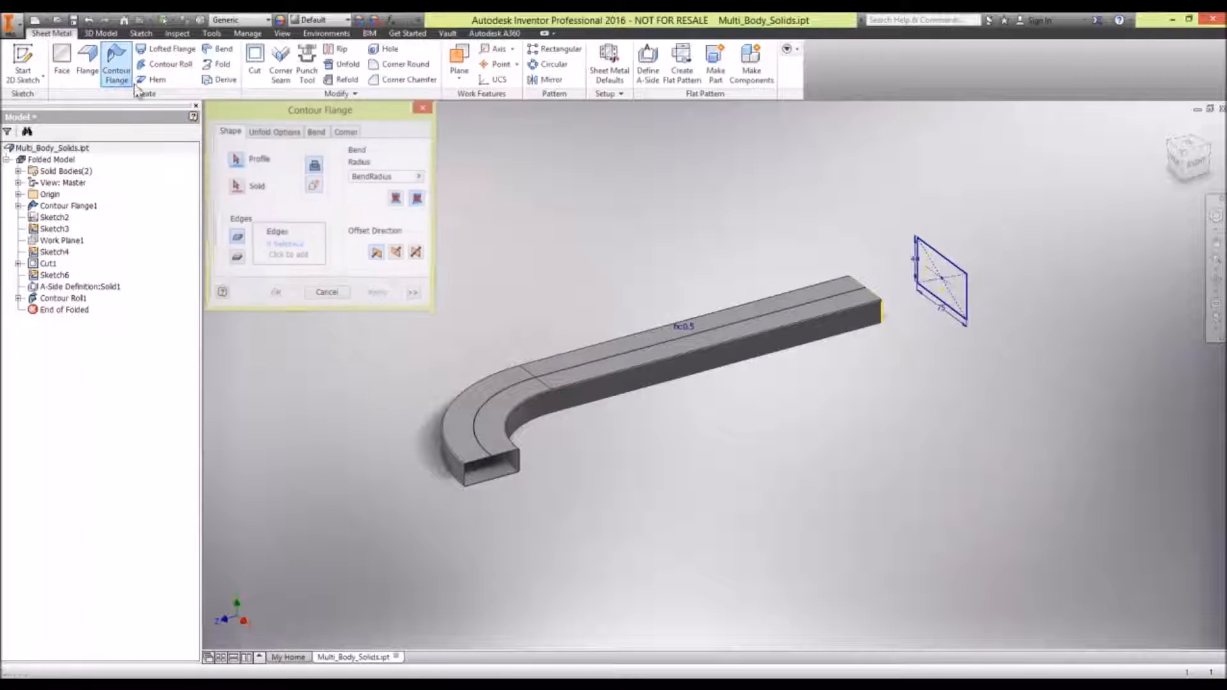
key(Escape)
click(168, 48)
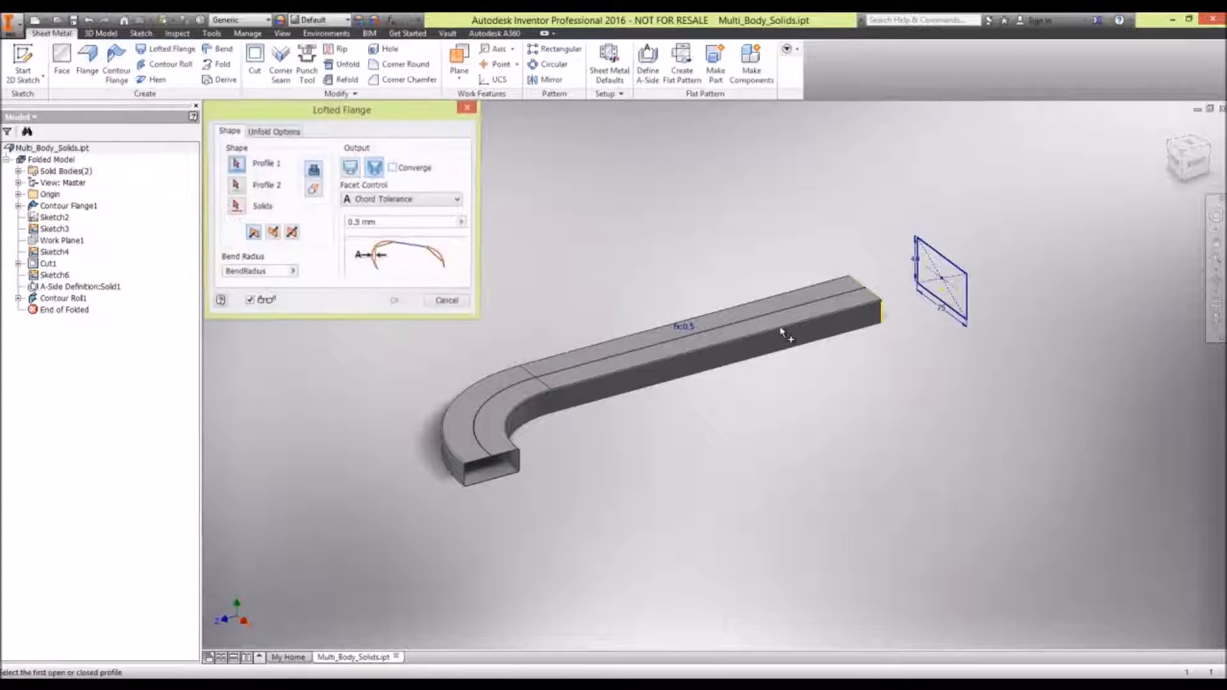
click(882, 312)
click(963, 292)
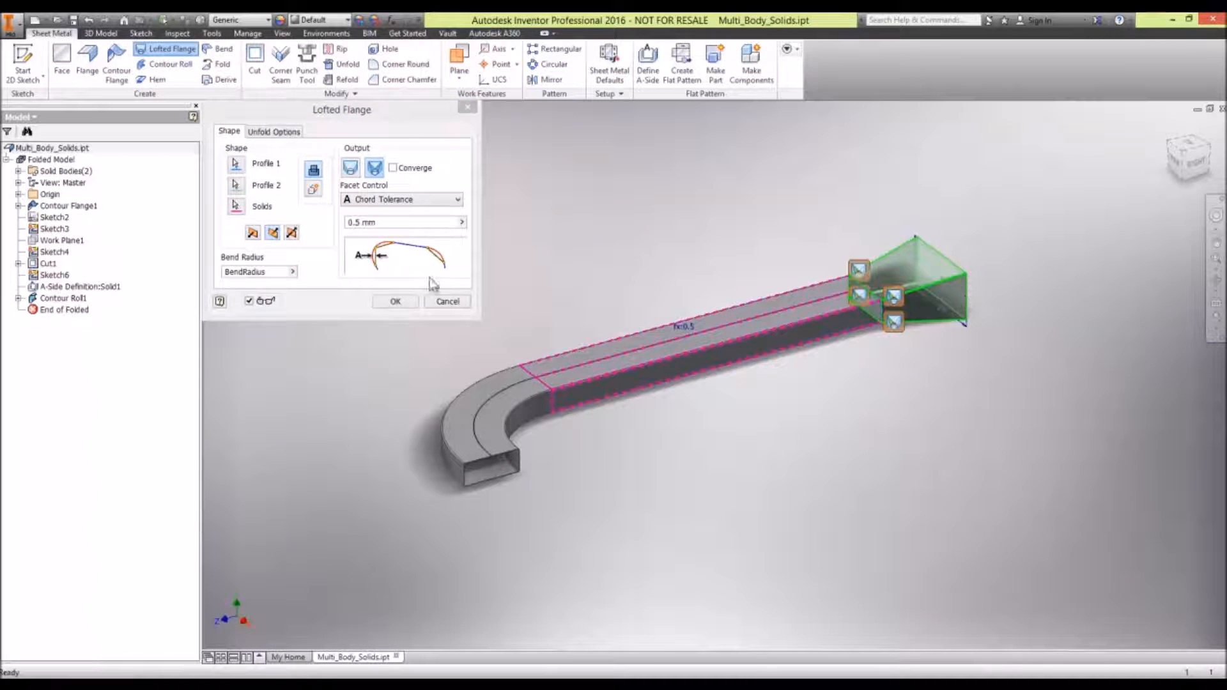
click(409, 301)
Rip the lofted transition's top face point to point along its middle, continuing the straight duct's seam, with gap GapSize.
scroll(967, 292, down, 5)
middle_drag(803, 240, 810, 357)
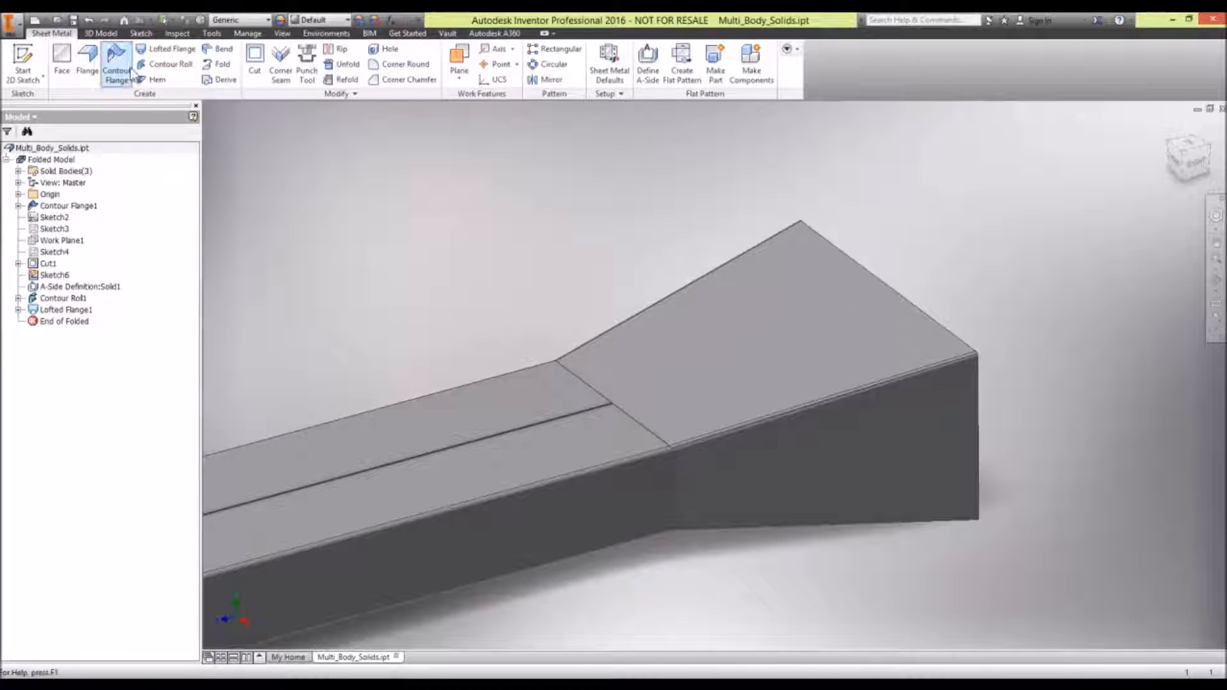
click(339, 48)
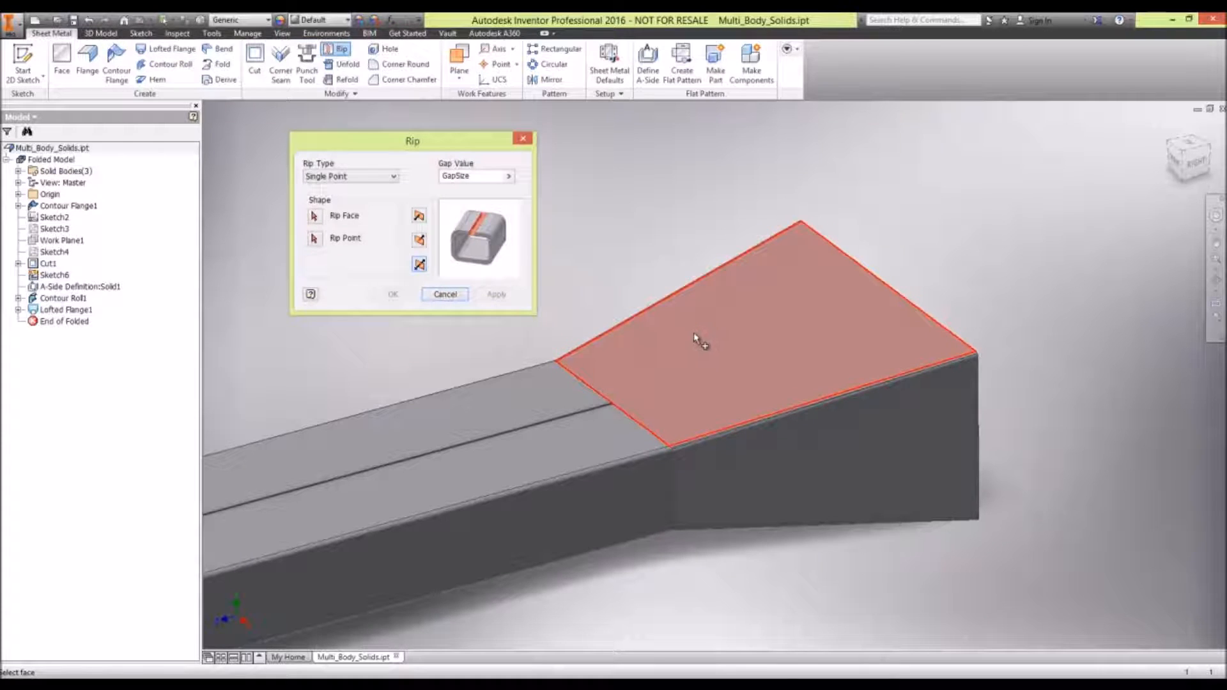
click(350, 176)
click(332, 193)
click(687, 381)
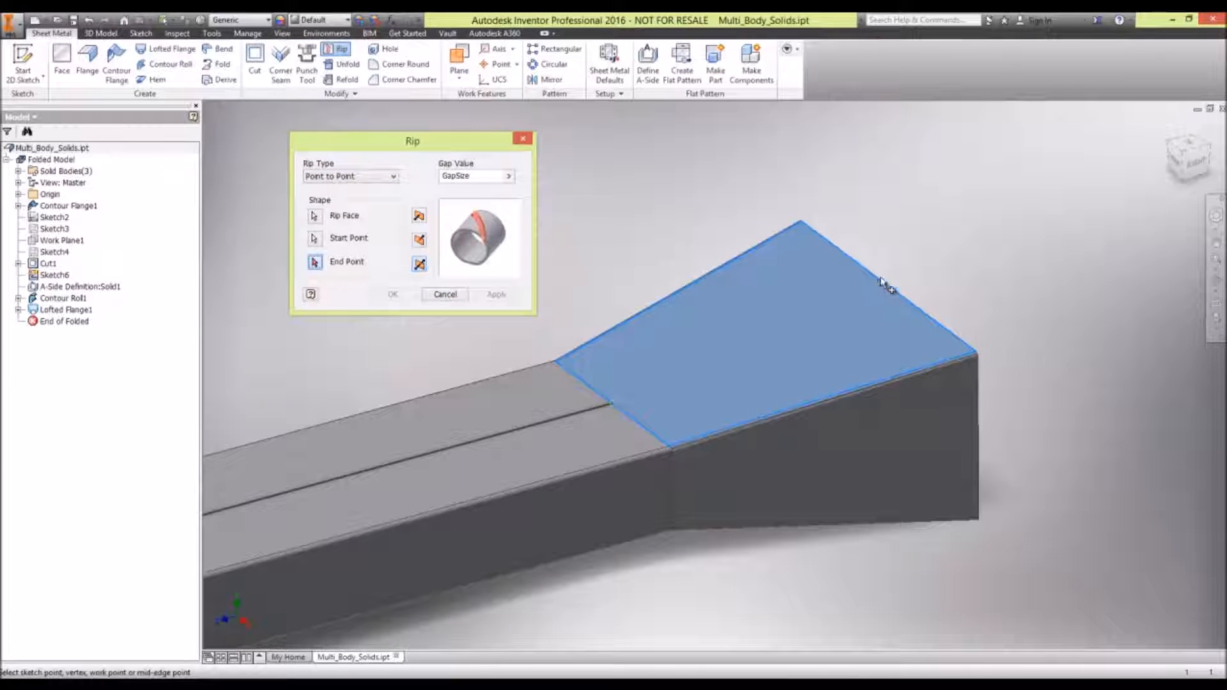
click(889, 287)
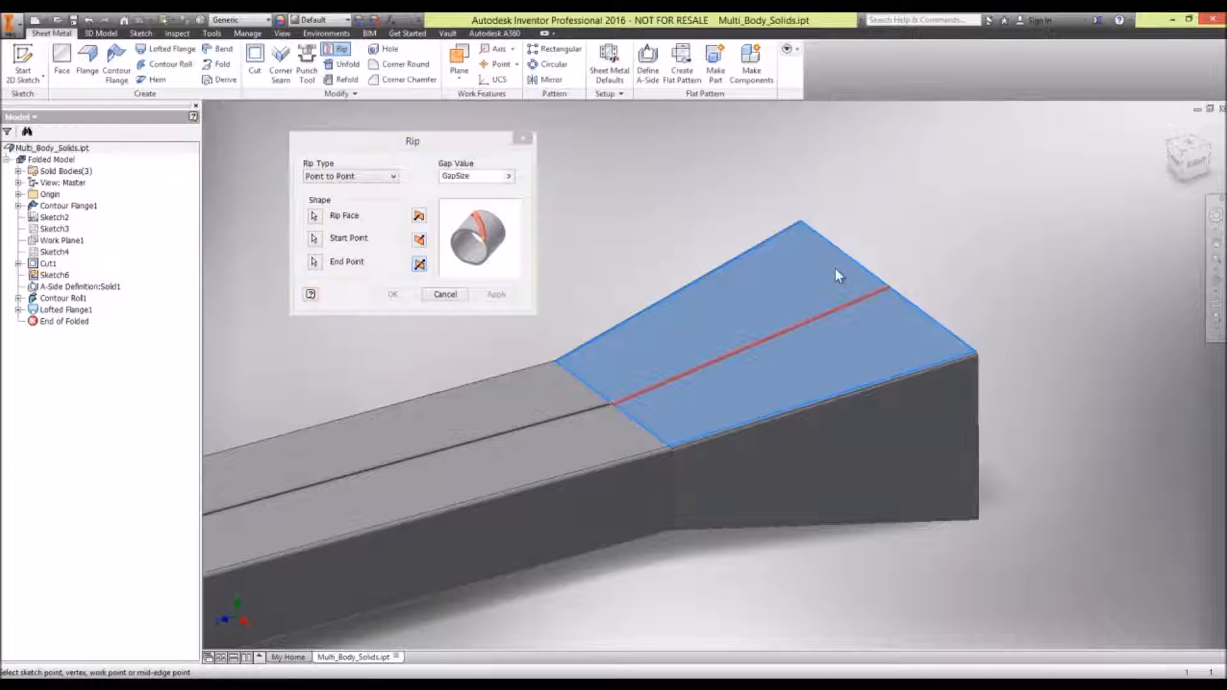
click(392, 294)
scroll(580, 302, down, 5)
middle_drag(470, 291, 781, 221)
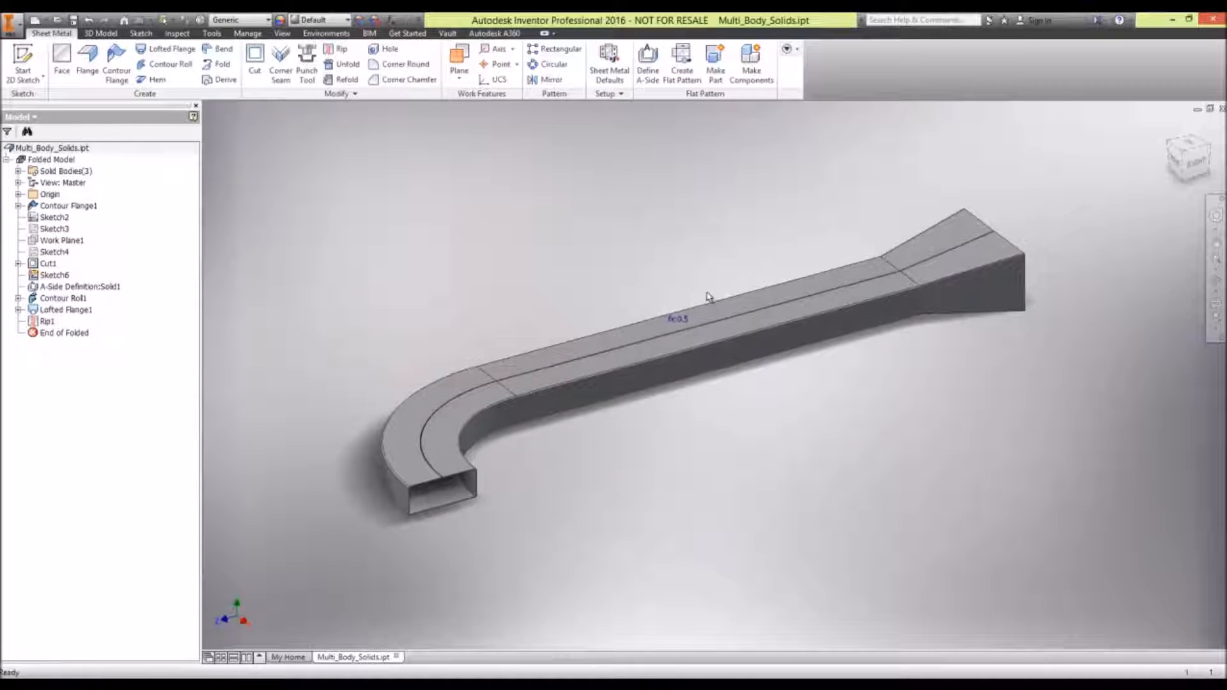
middle_drag(706, 287, 706, 293)
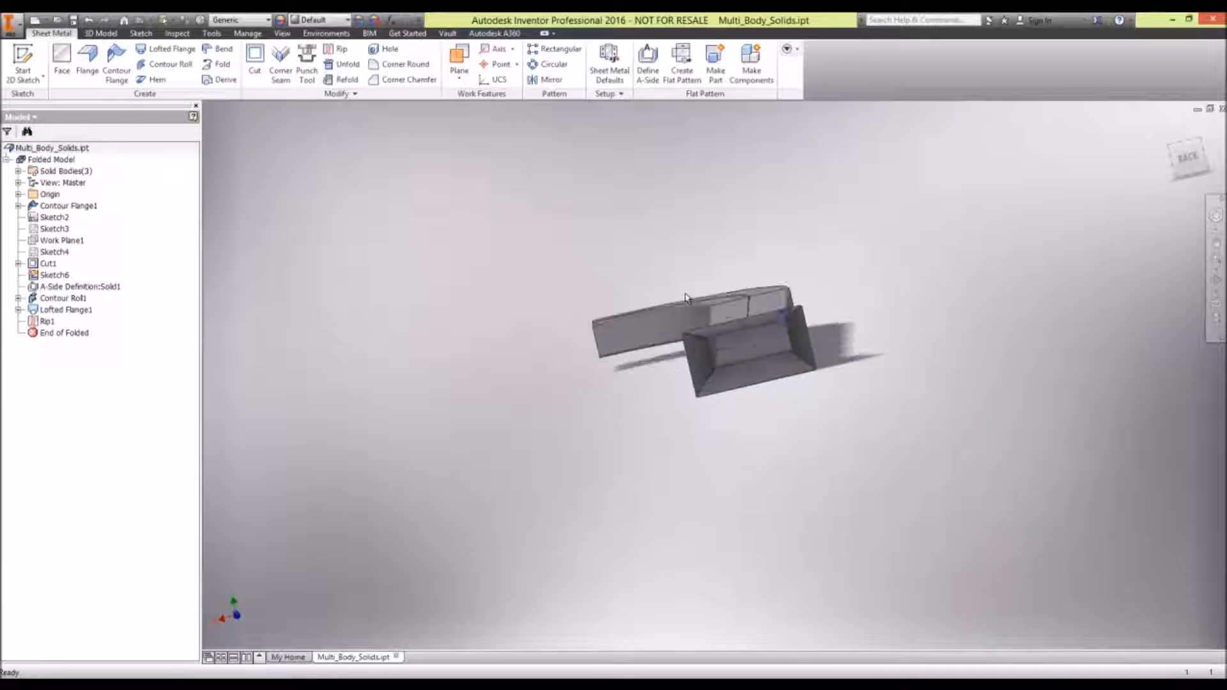
click(691, 296)
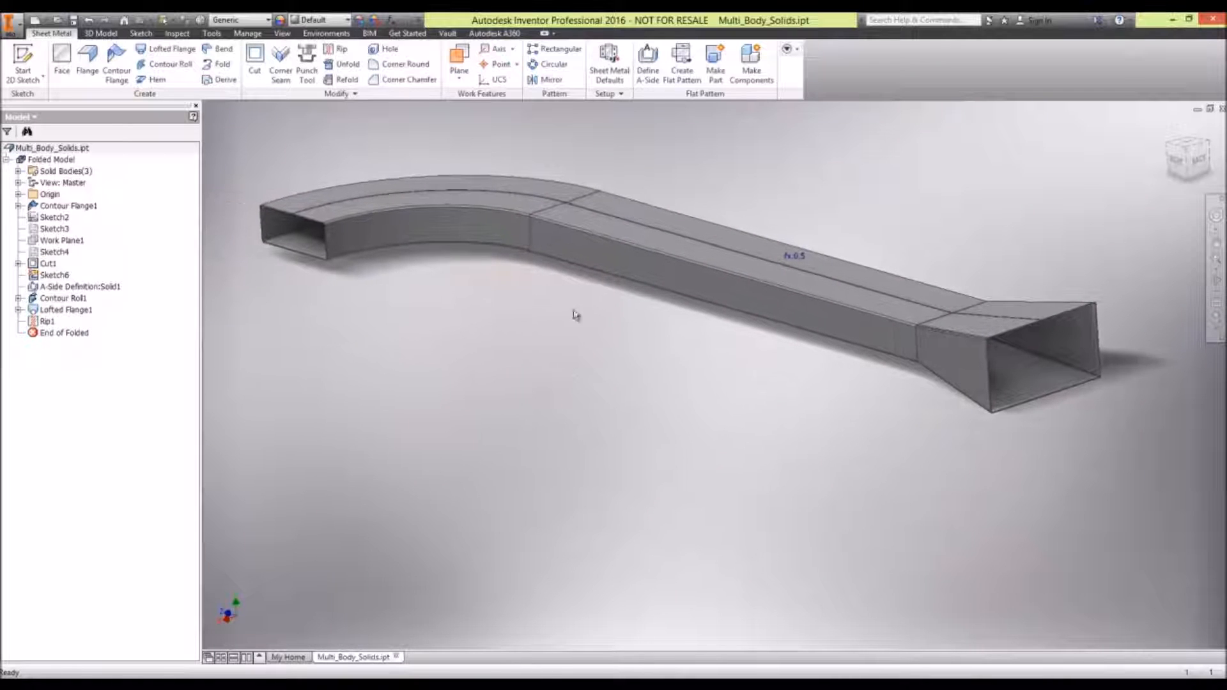
click(752, 70)
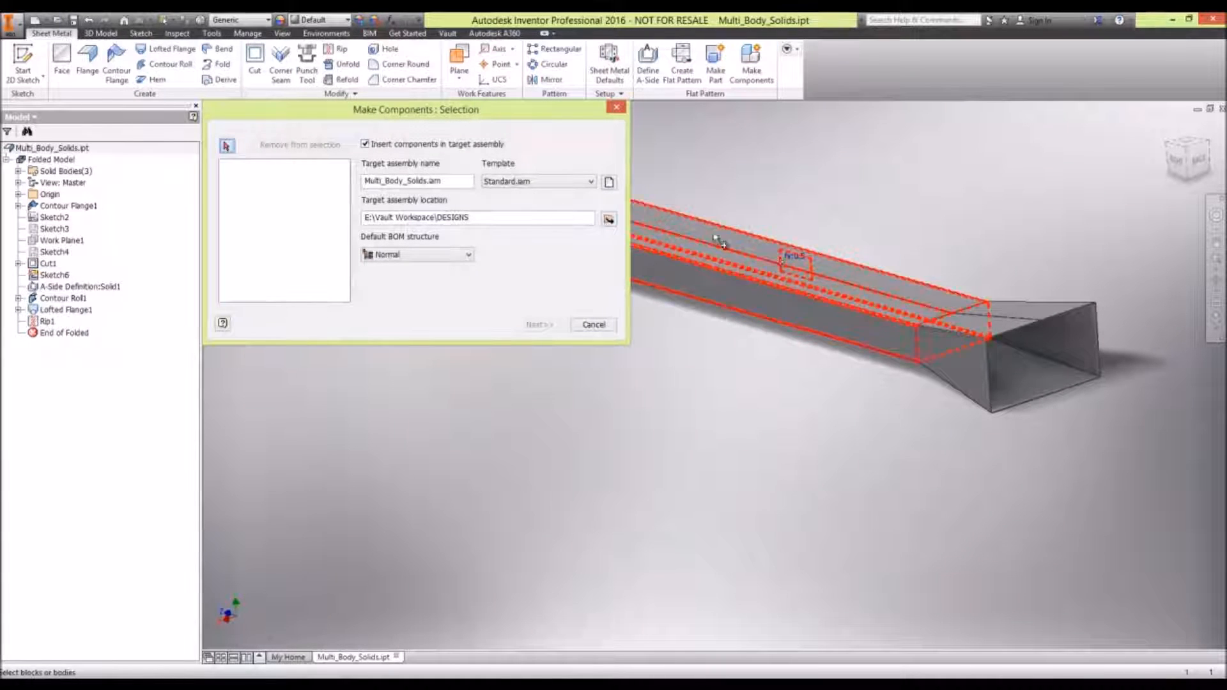
click(939, 330)
click(965, 338)
middle_drag(815, 393, 1186, 541)
click(736, 349)
middle_drag(895, 387, 681, 378)
middle_drag(732, 339, 464, 311)
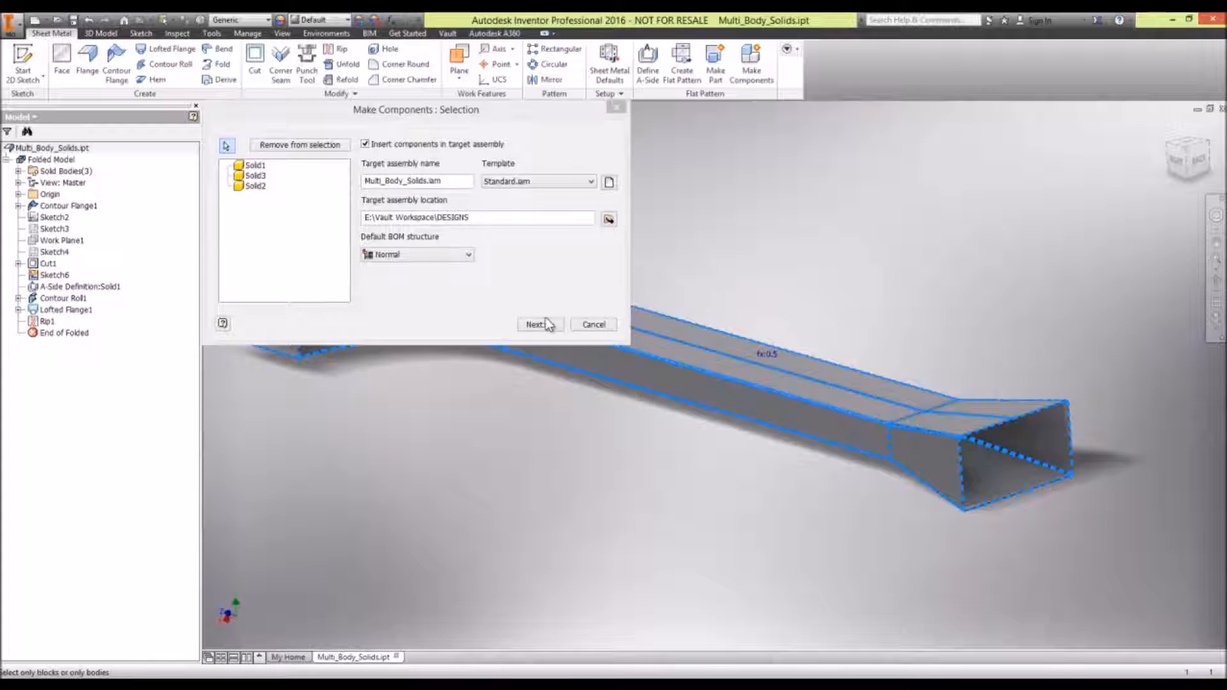
click(592, 324)
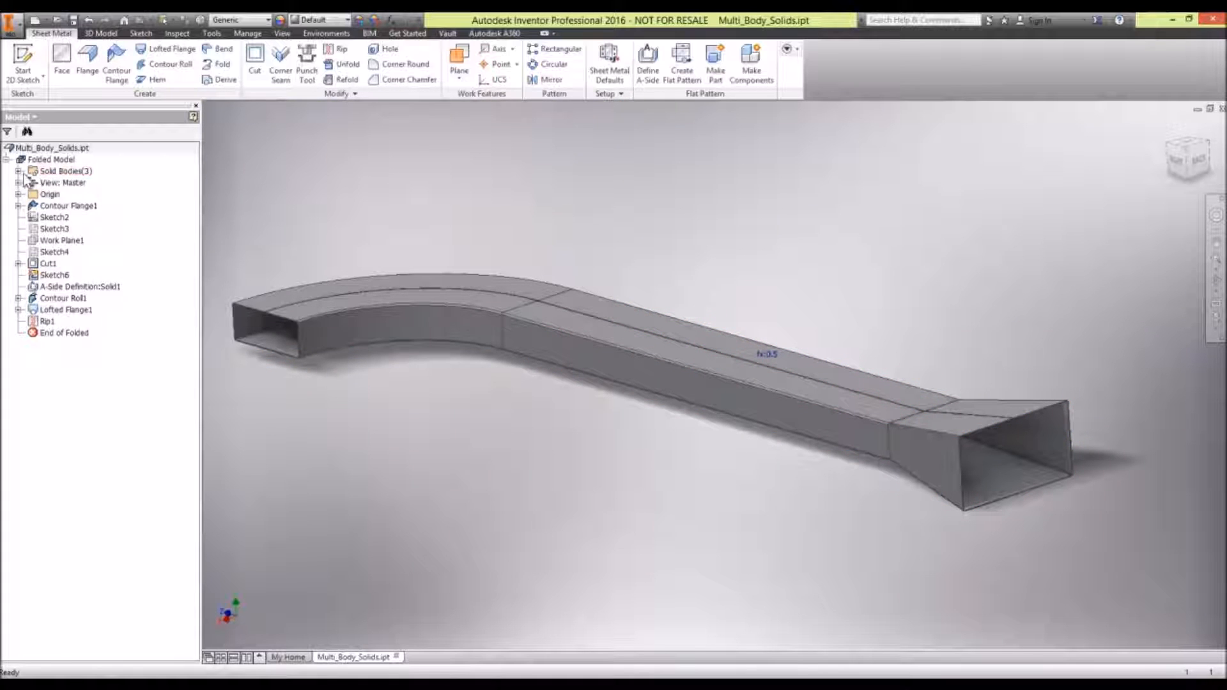
Rename the three solid bodies Straight, Roll and Lofted to match their duct sections.
click(18, 171)
click(63, 183)
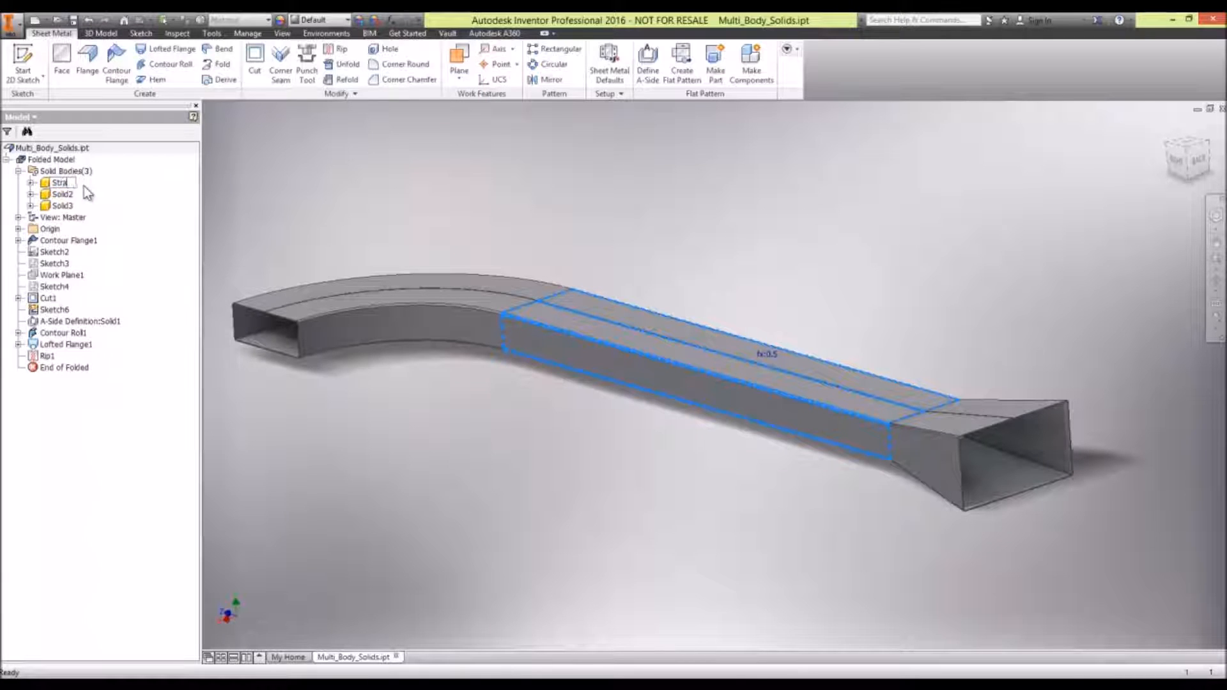
key(Return)
click(62, 193)
text(Ro)
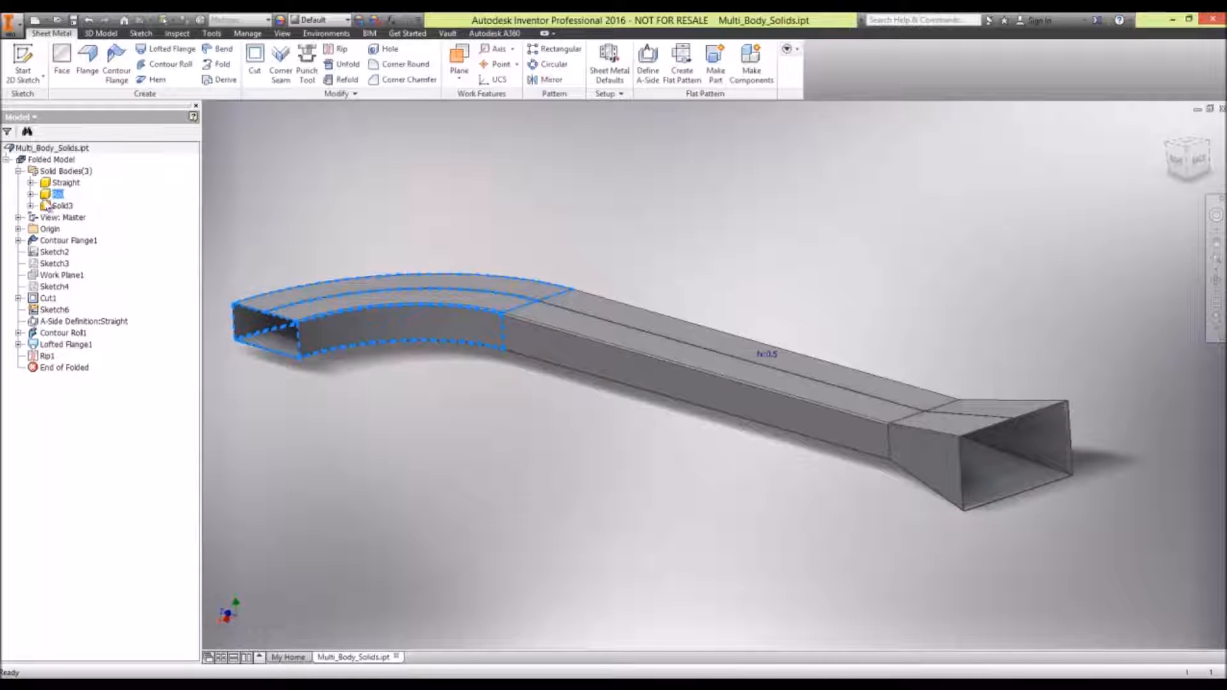
click(64, 207)
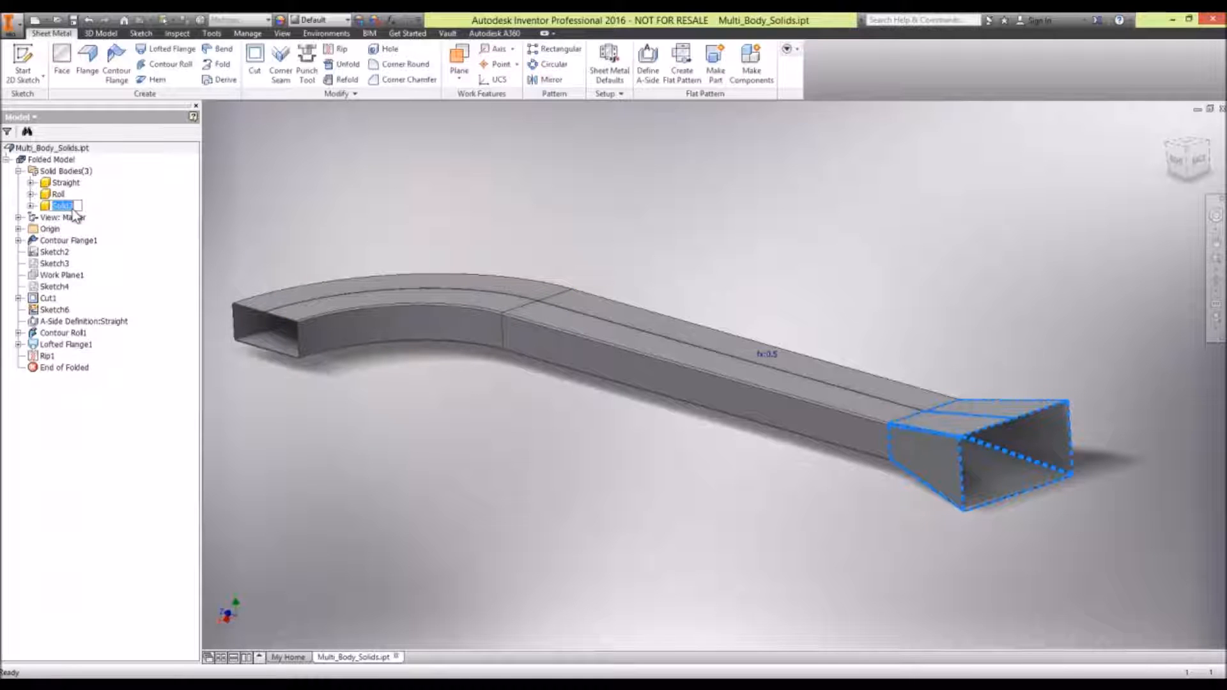
text(Lofted)
key(Return)
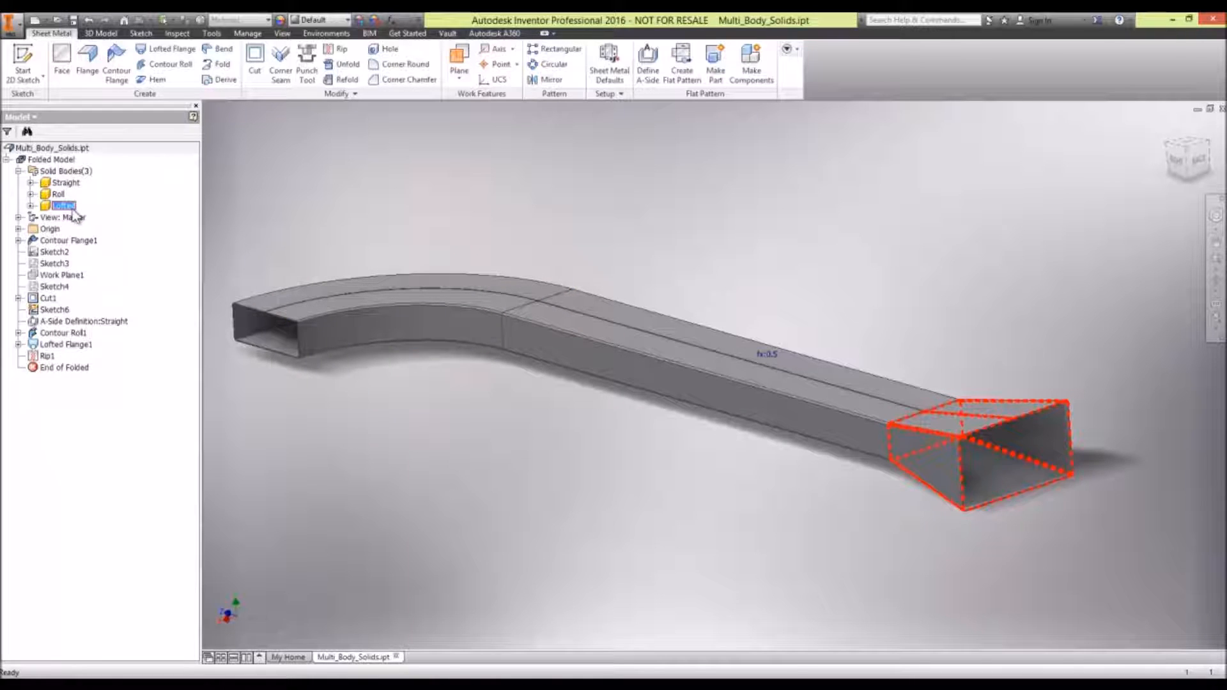
Make components from the Lofted, Straight and Roll bodies, using the sheet metal template and inserting them in assembly Multi_Body_Solids.iam.
click(752, 62)
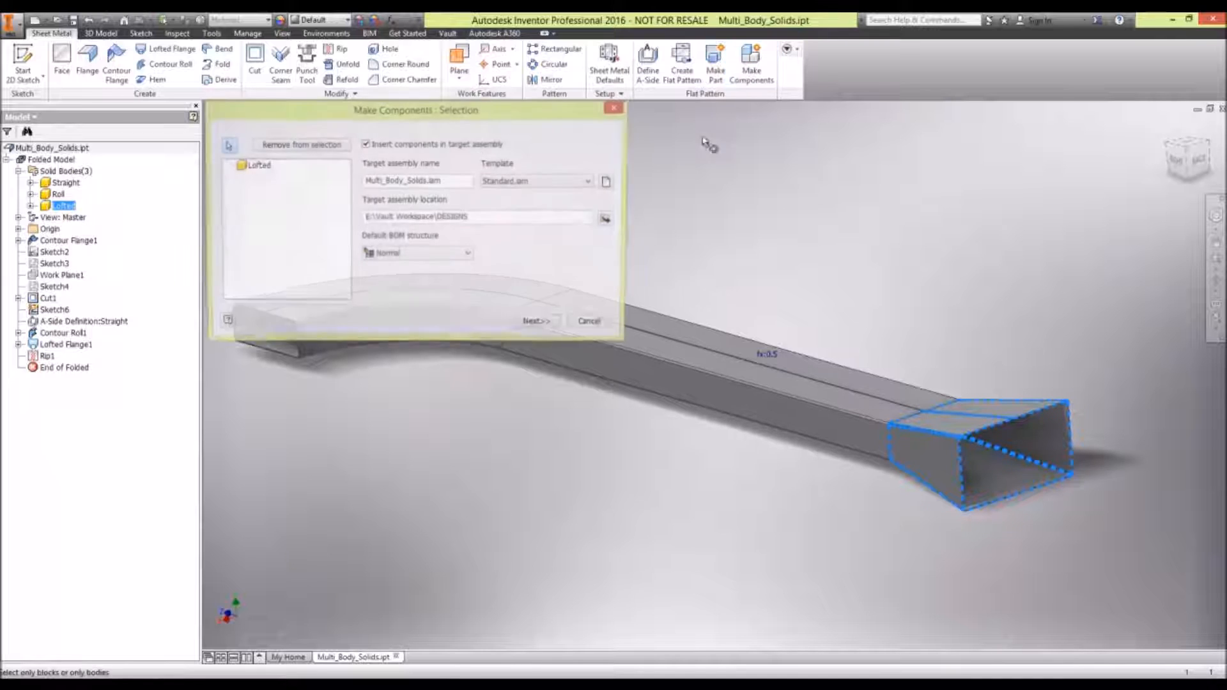
click(749, 363)
middle_drag(512, 390, 645, 487)
click(503, 408)
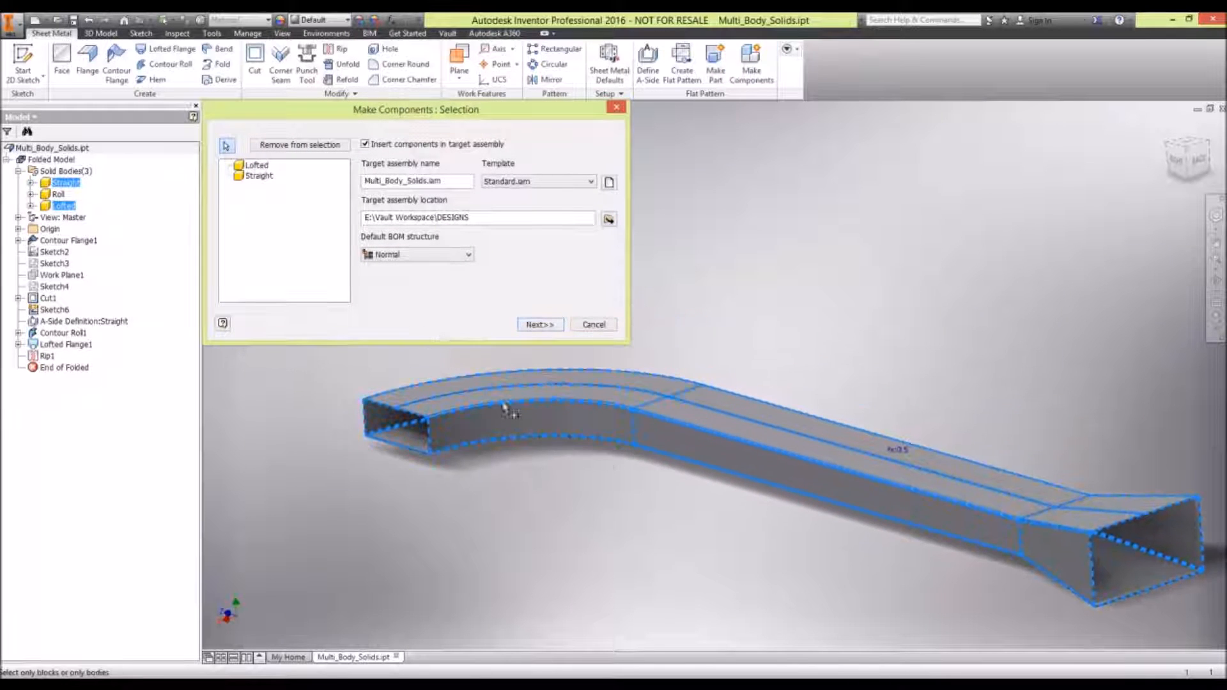
click(541, 325)
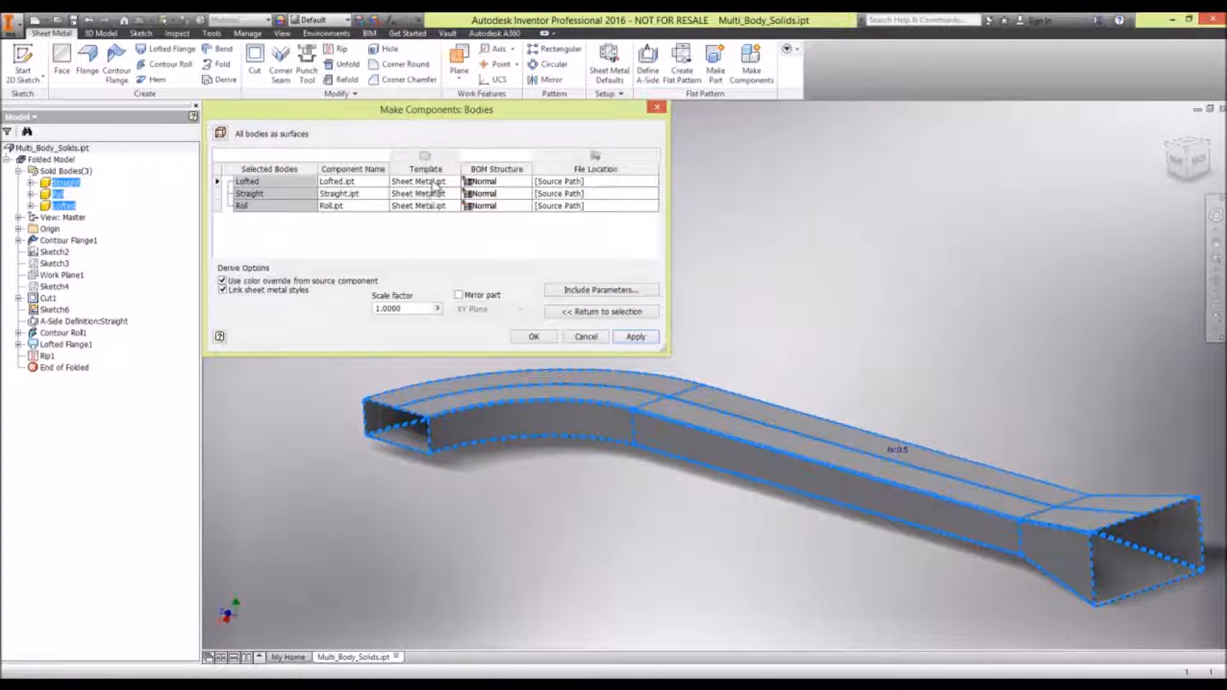
click(537, 338)
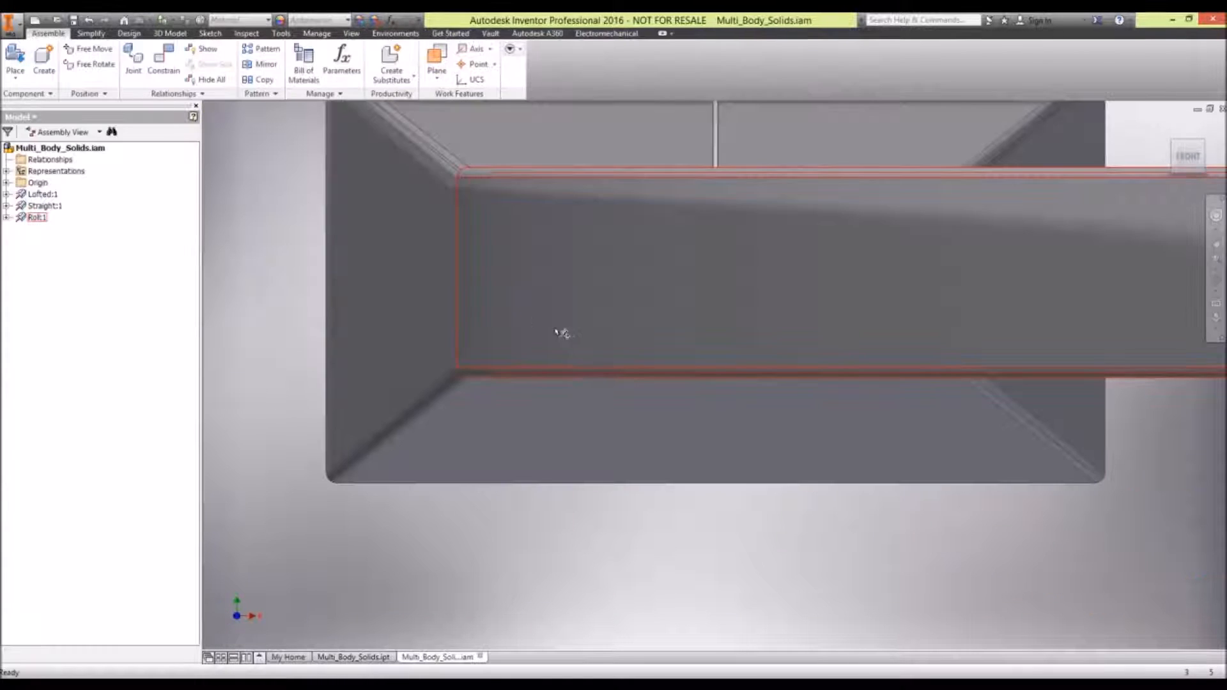
Open the curved Roll component from the assembly and create its flat pattern with bend order annotation displayed.
key(F6)
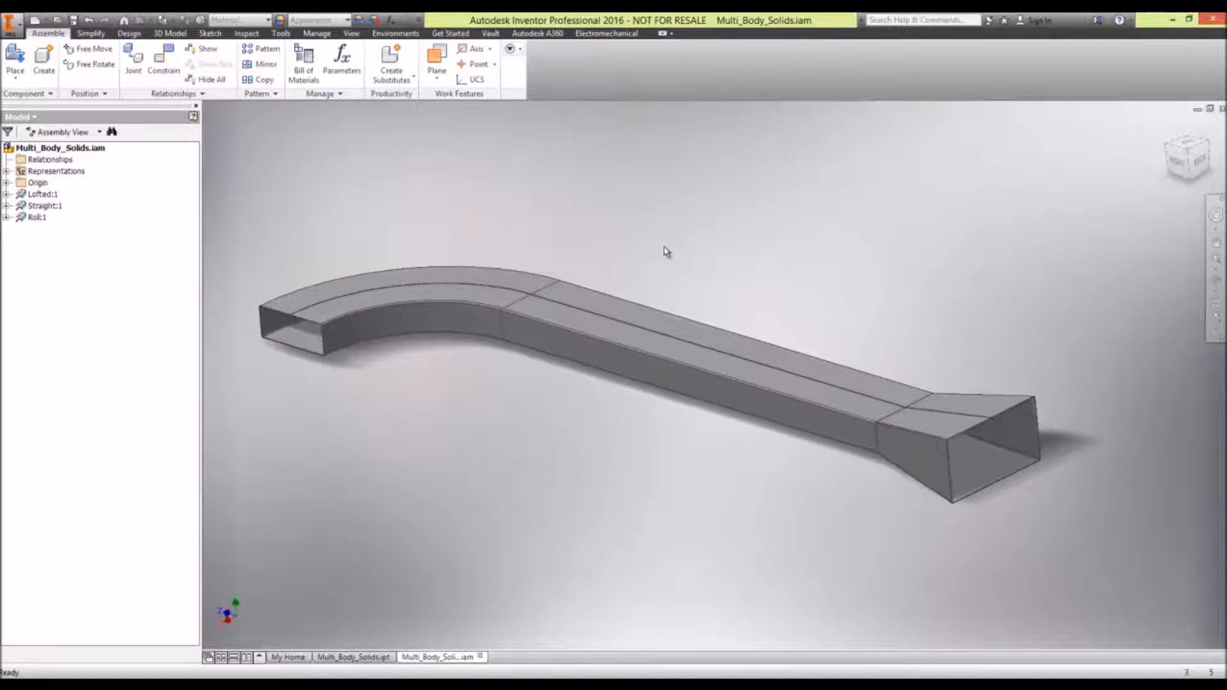
right_click(512, 303)
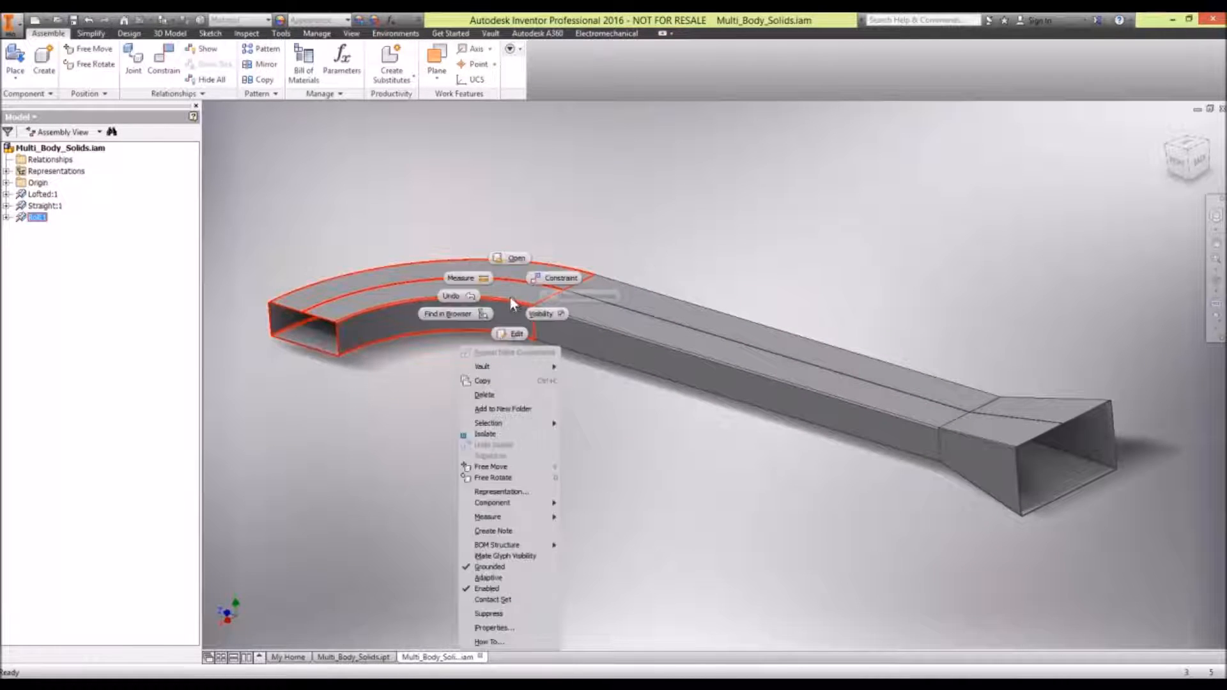
click(513, 260)
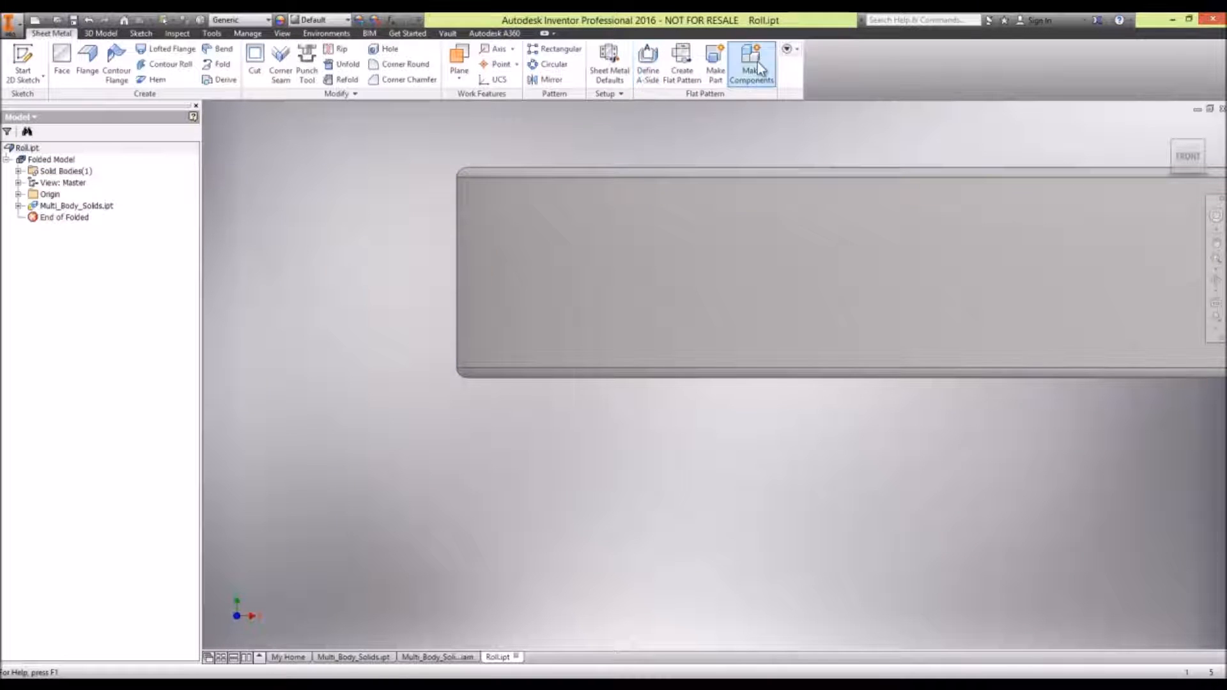
click(682, 64)
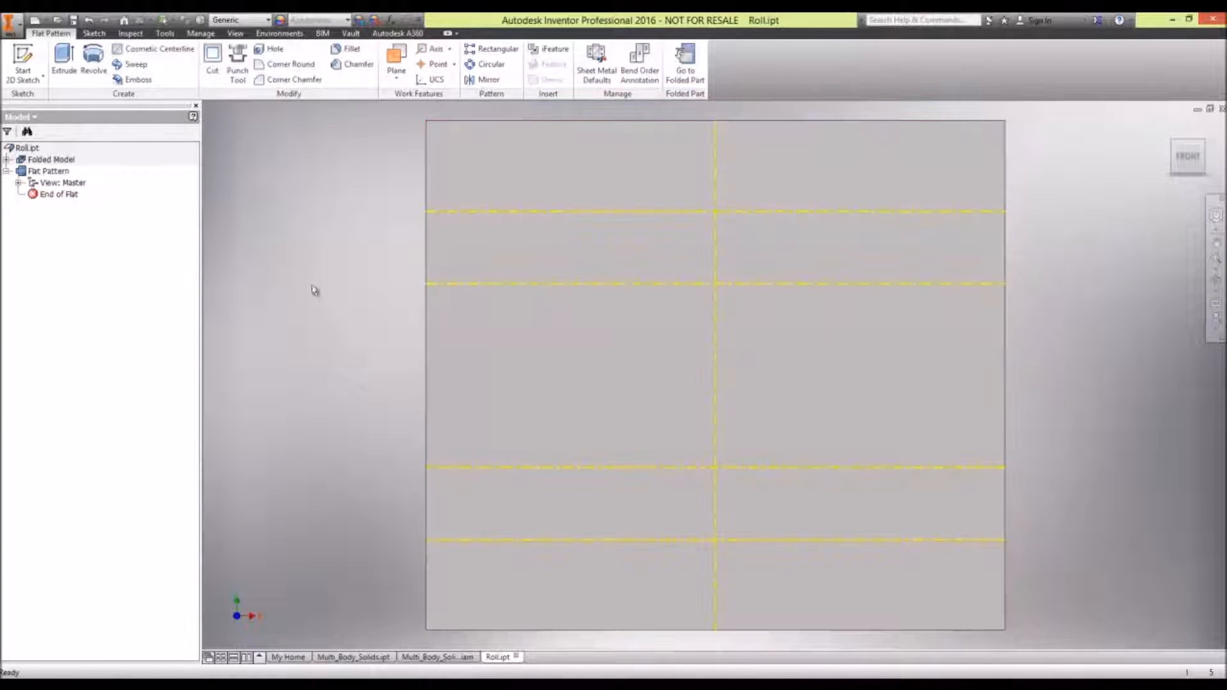
click(639, 61)
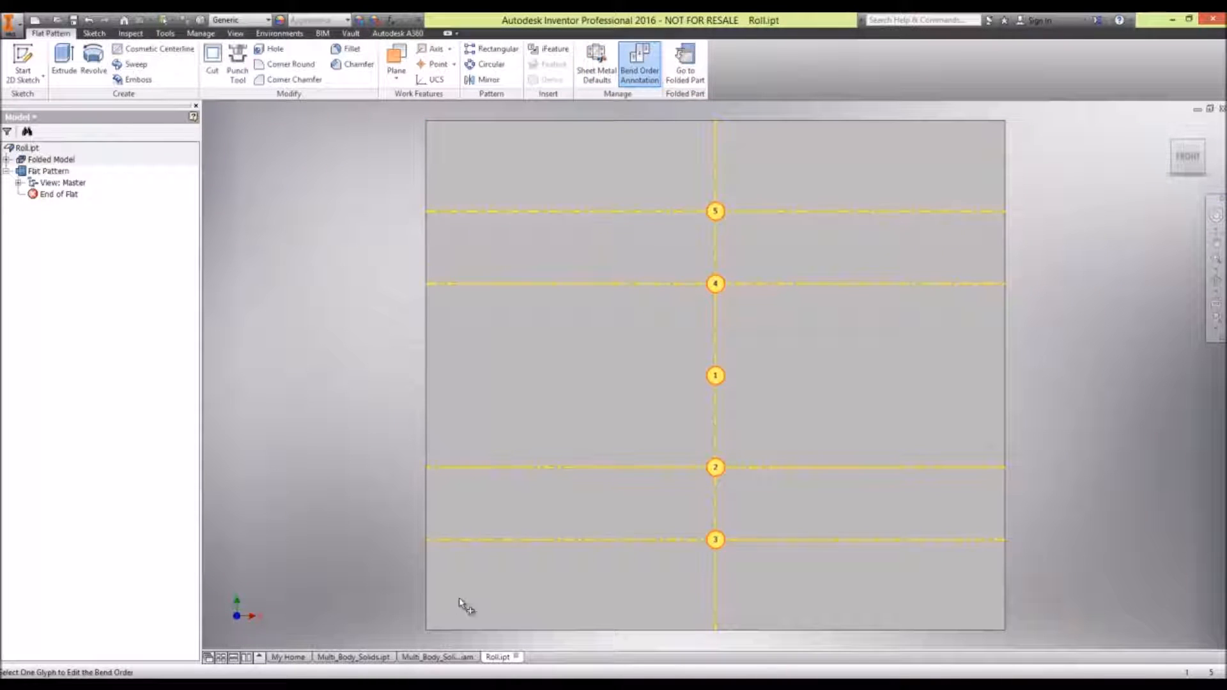
Open the Straight component from the Multi_Body_Solids.iam assembly and create its flat pattern.
click(442, 659)
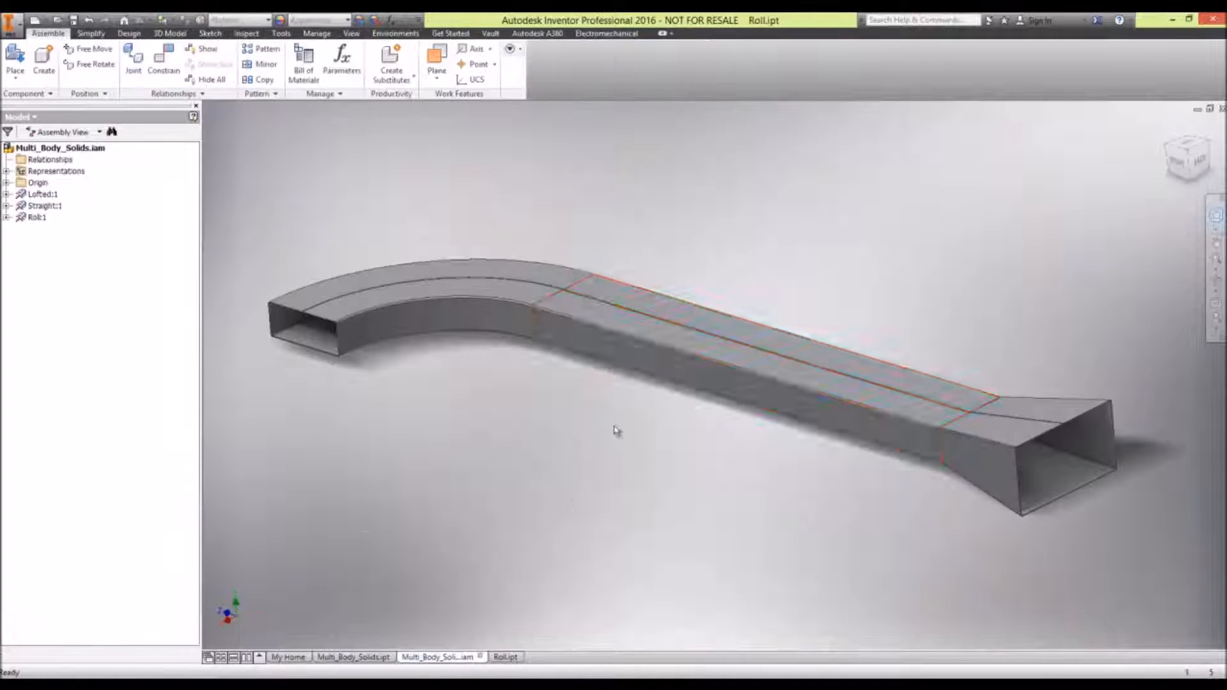
right_click(769, 384)
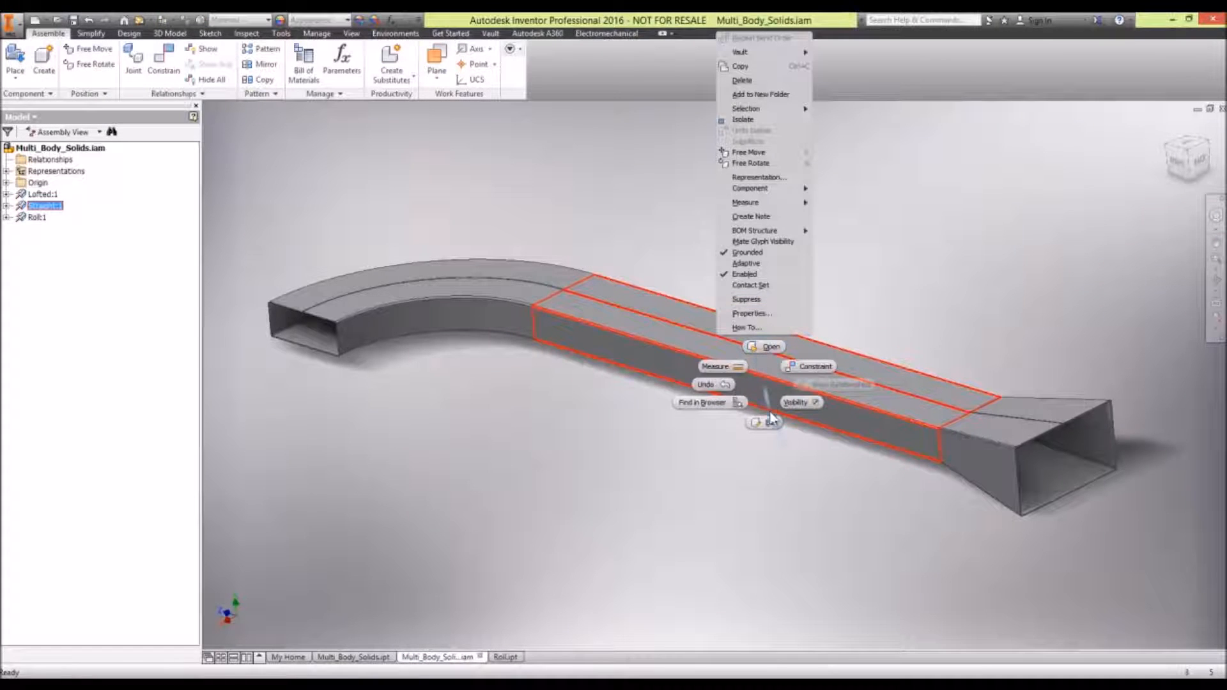
click(765, 347)
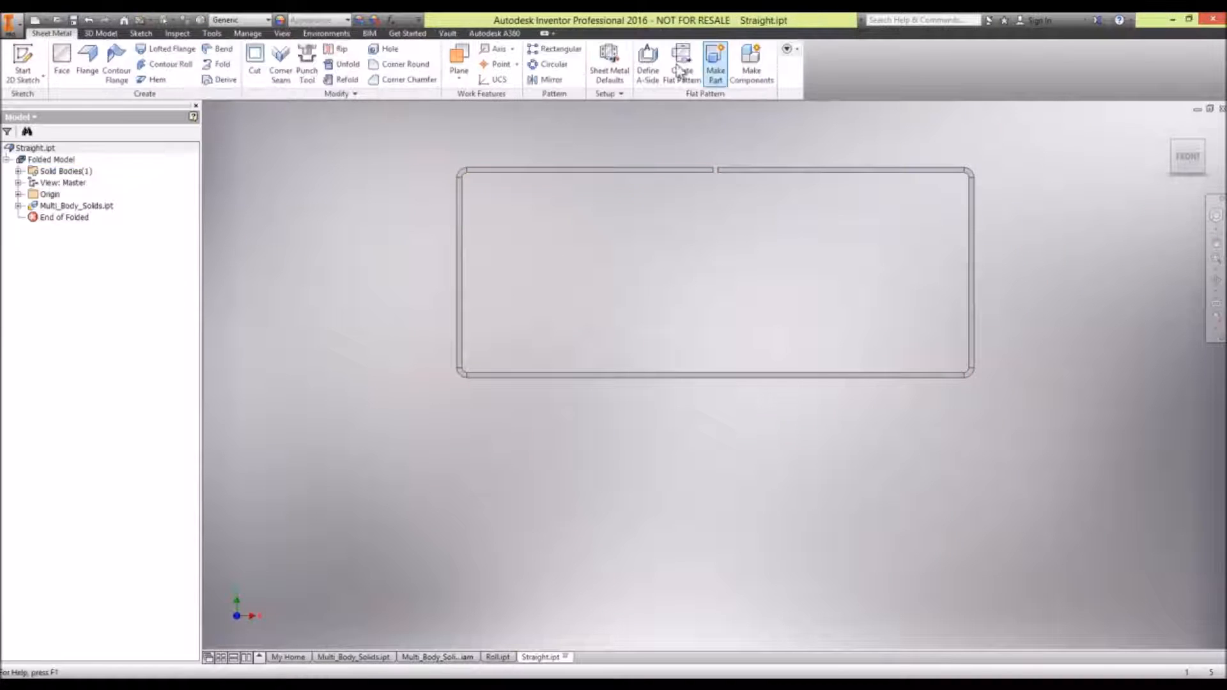
click(681, 64)
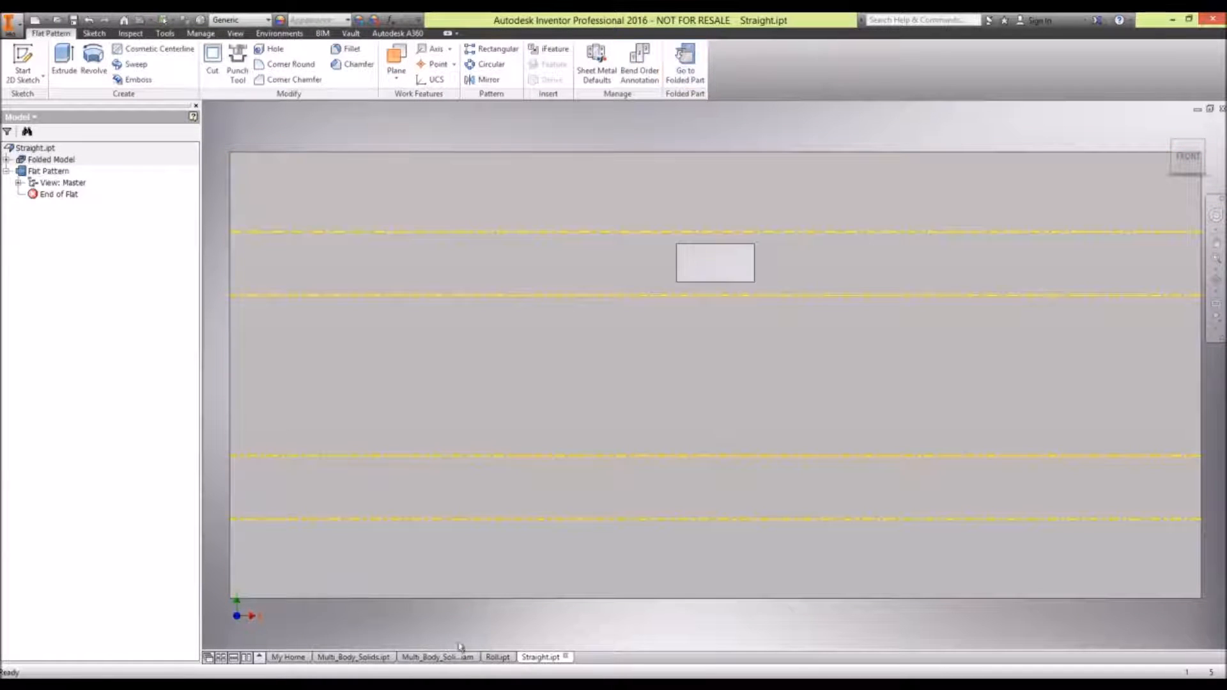
Open the Lofted transition component from the assembly and create its flat pattern.
click(436, 657)
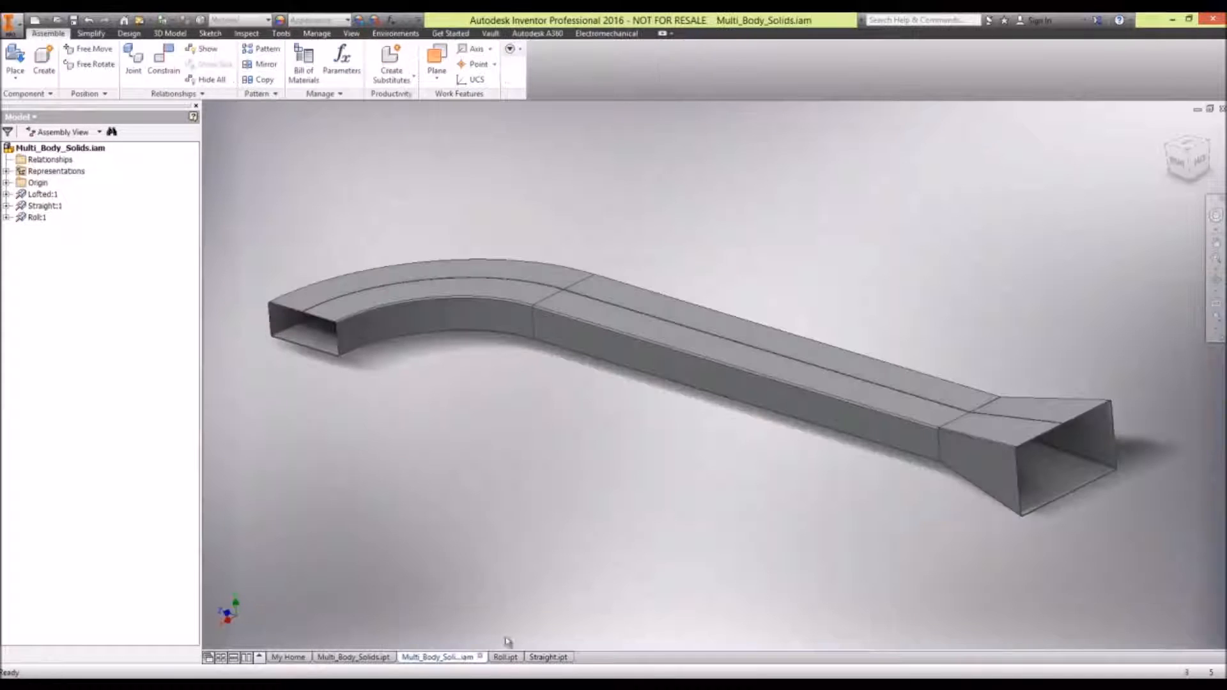
right_click(995, 324)
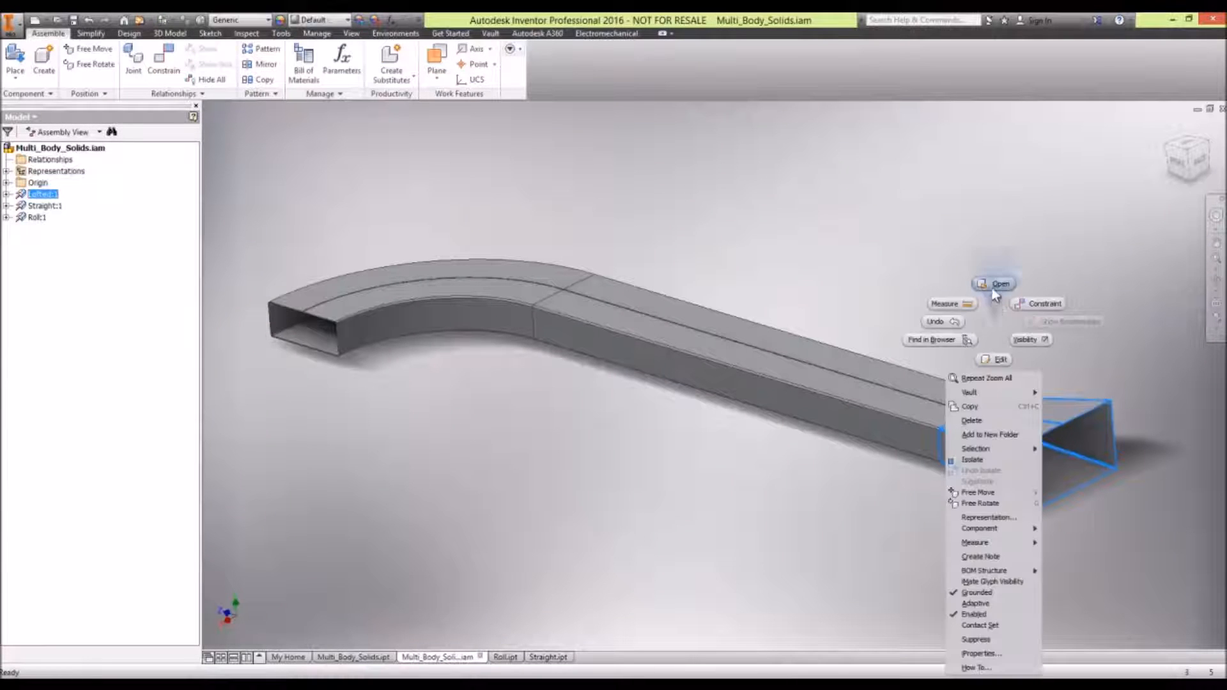
click(993, 285)
click(681, 67)
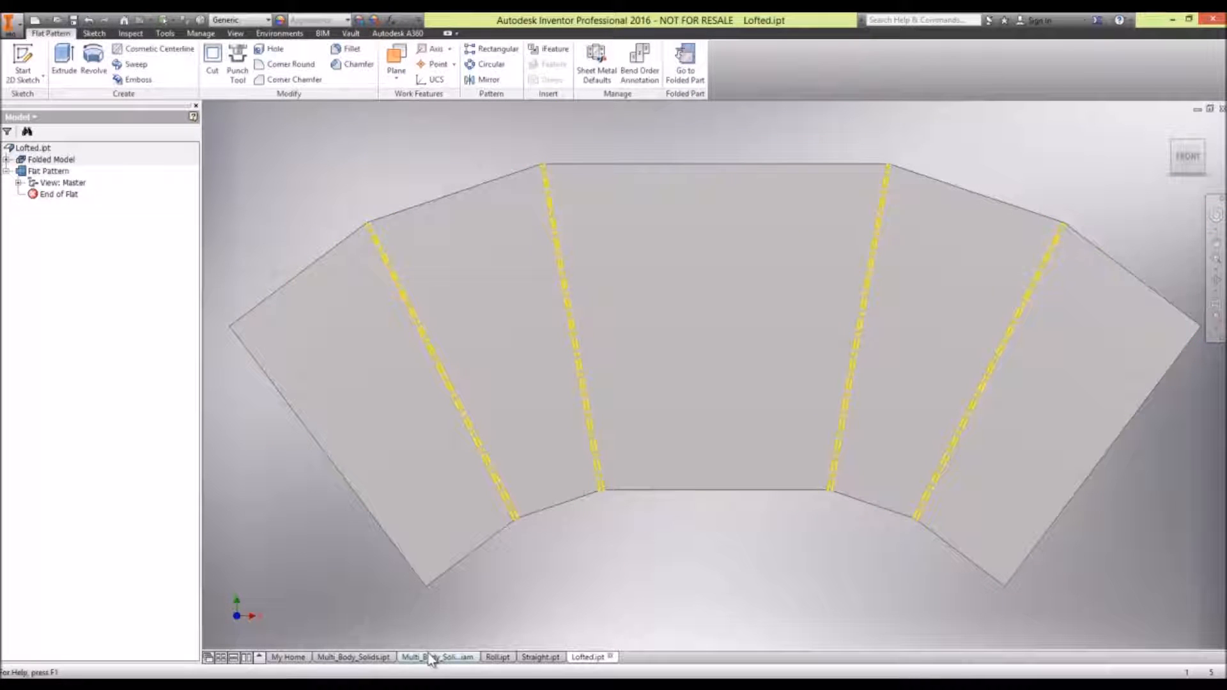
In Multi_Body_Solids.ipt, edit the contour flange's profile sketch, setting the rectangle's height to 15 mm and its width to 75 mm.
click(435, 657)
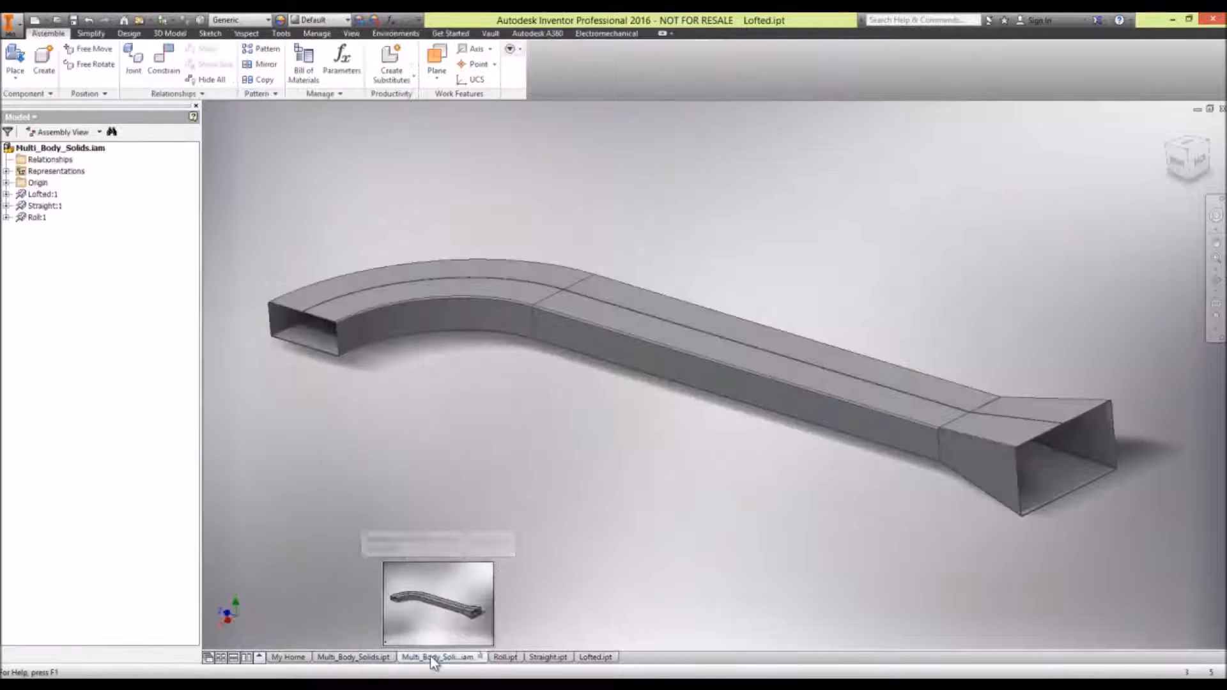
click(366, 659)
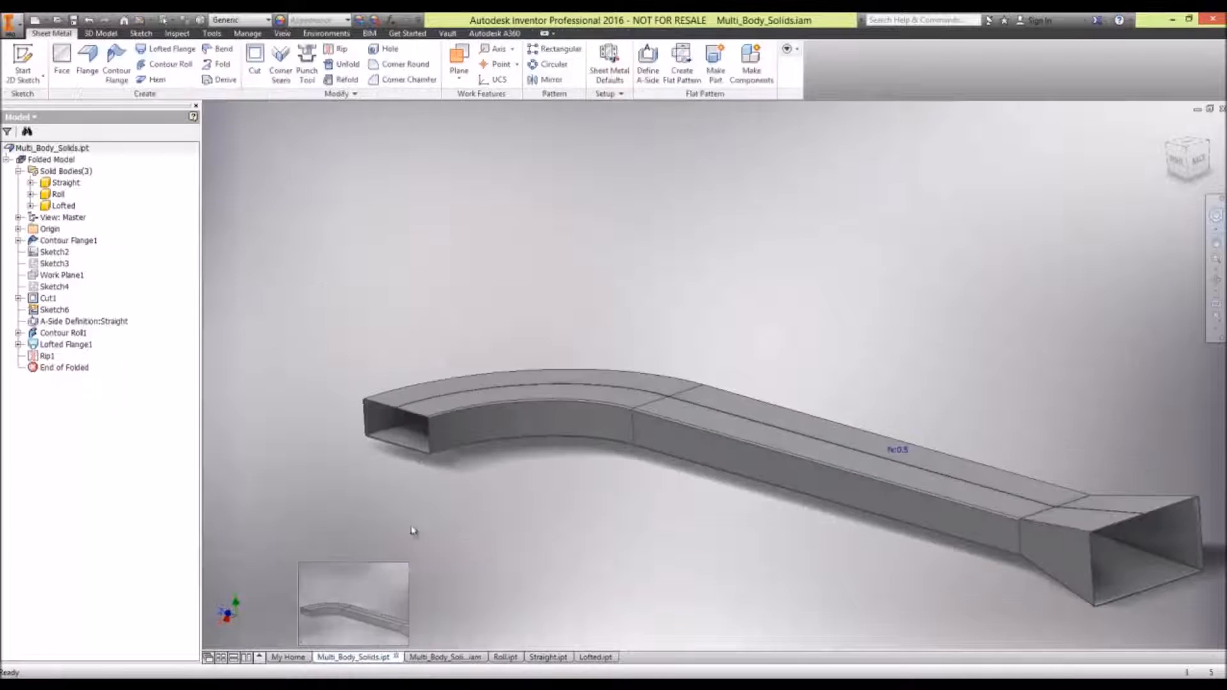
scroll(630, 414, up, 2)
mouse_move(622, 413)
middle_down()
mouse_move(616, 286)
mouse_move(531, 378)
middle_up()
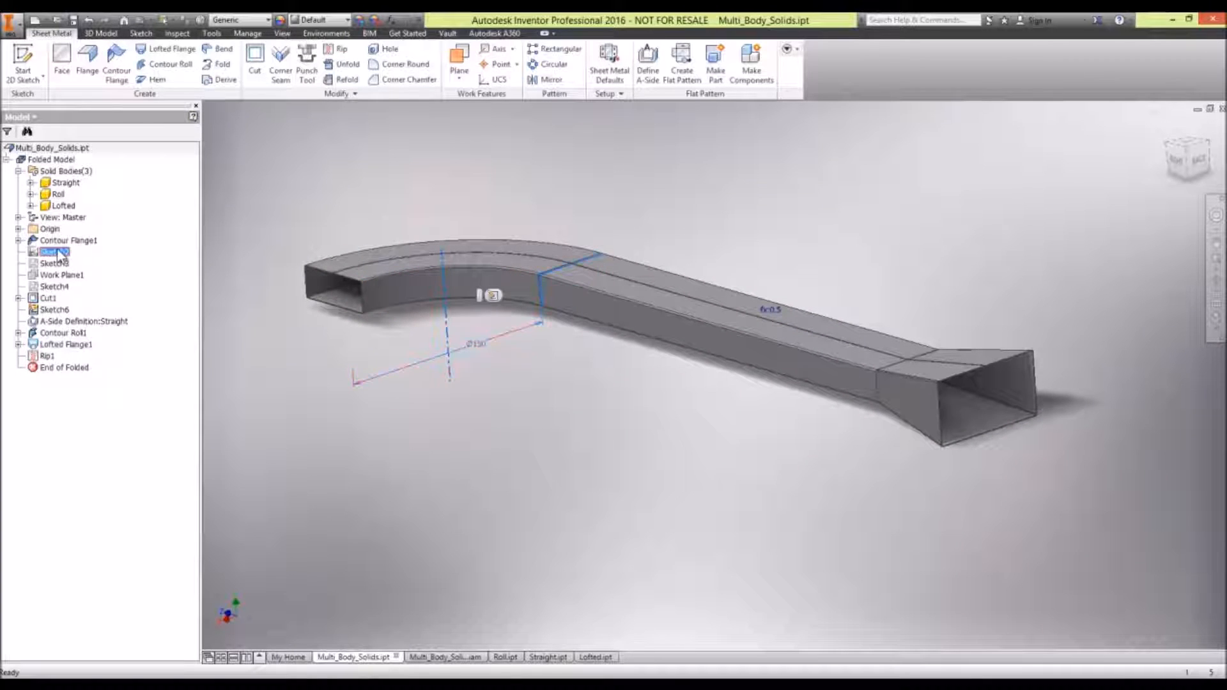
click(18, 240)
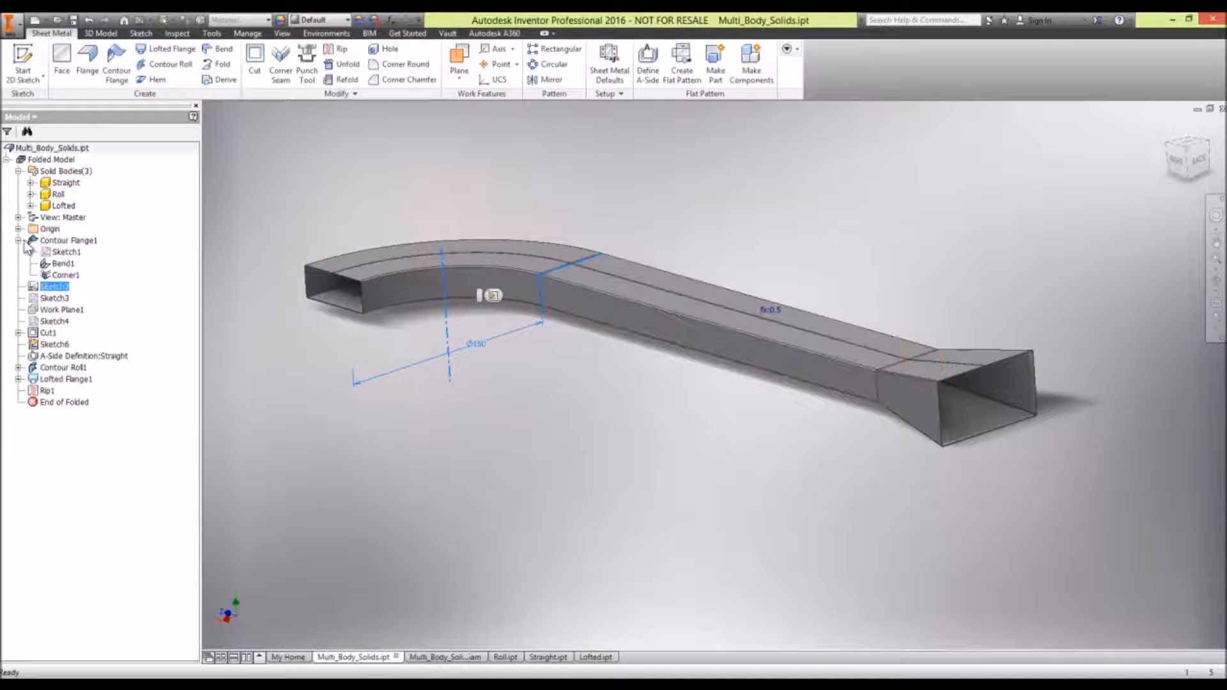
right_click(62, 258)
click(75, 304)
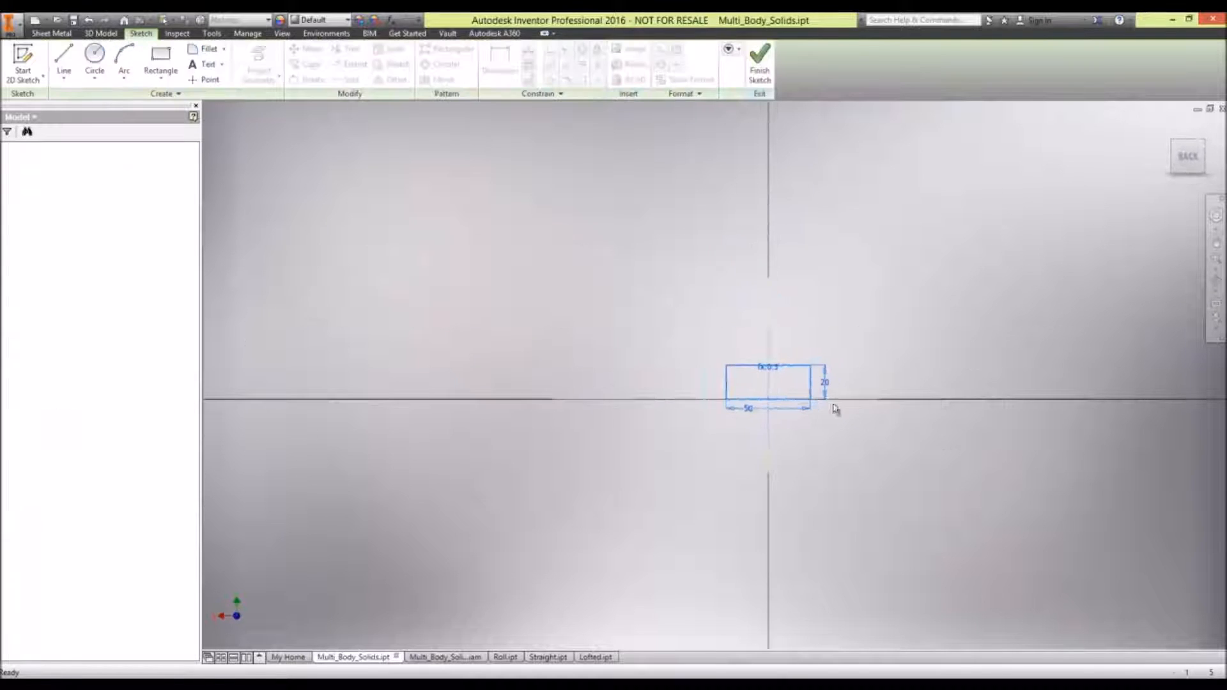
double_click(824, 382)
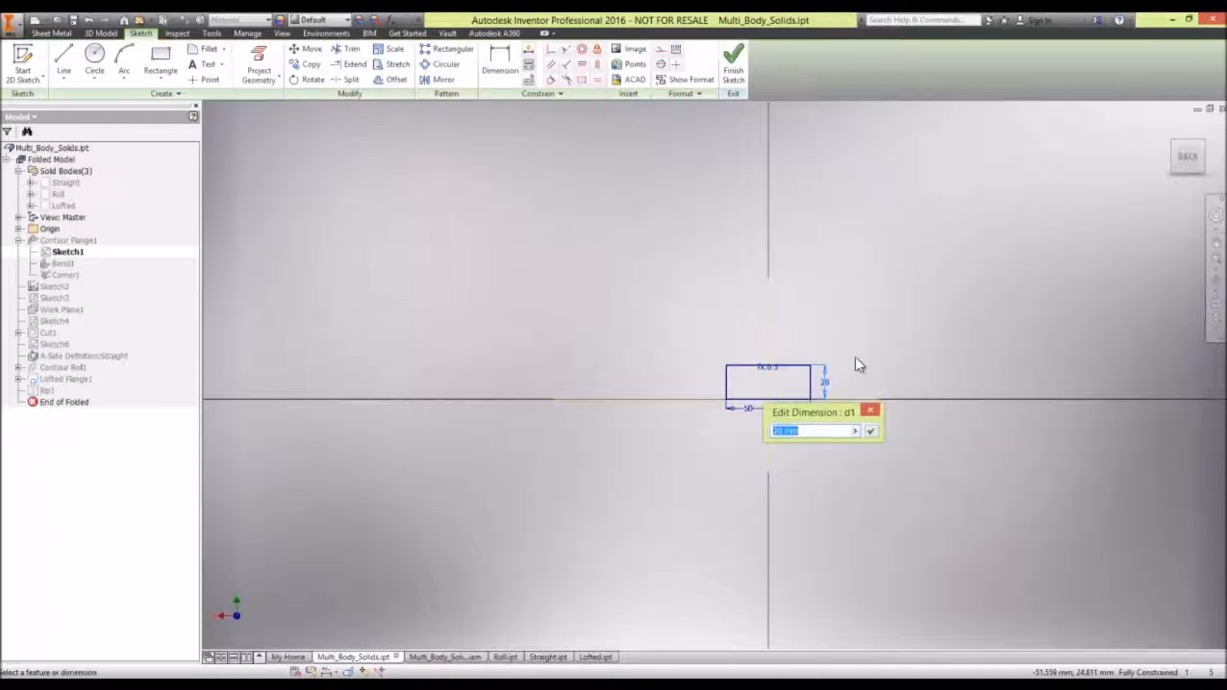
text(15)
key(Return)
double_click(749, 409)
text(75)
key(Return)
click(733, 64)
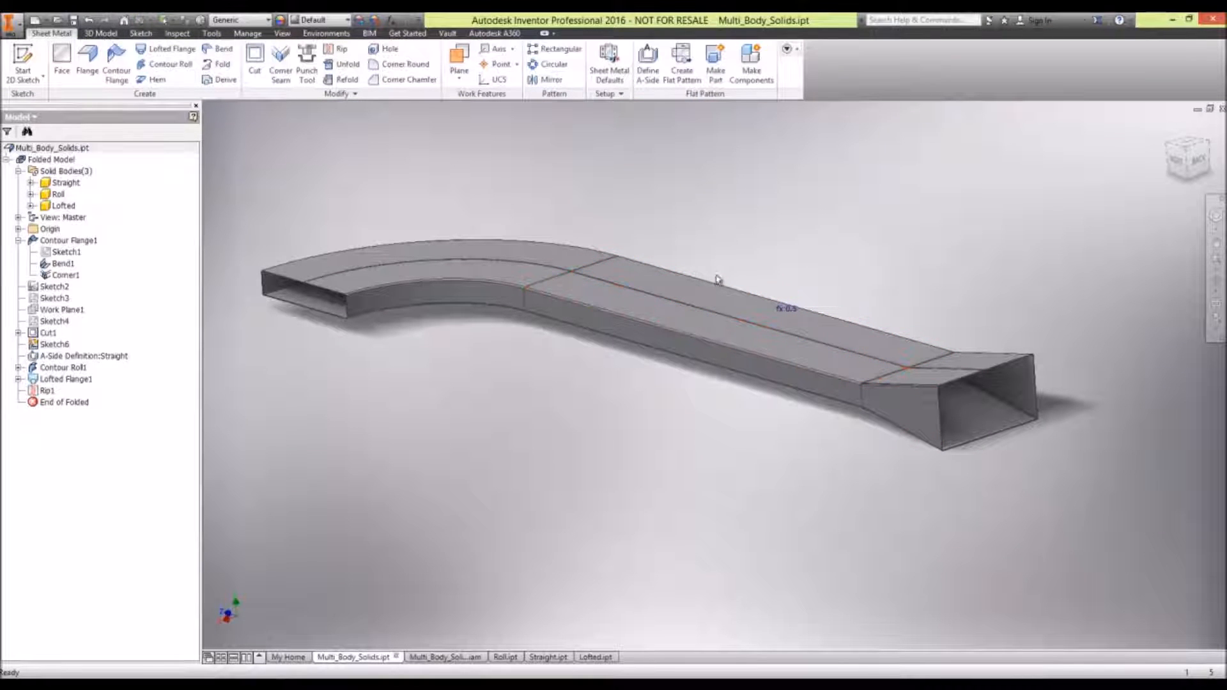
Examine the duct assembly and the flat patterns of Roll, Straight and Lofted after the profile change.
click(445, 657)
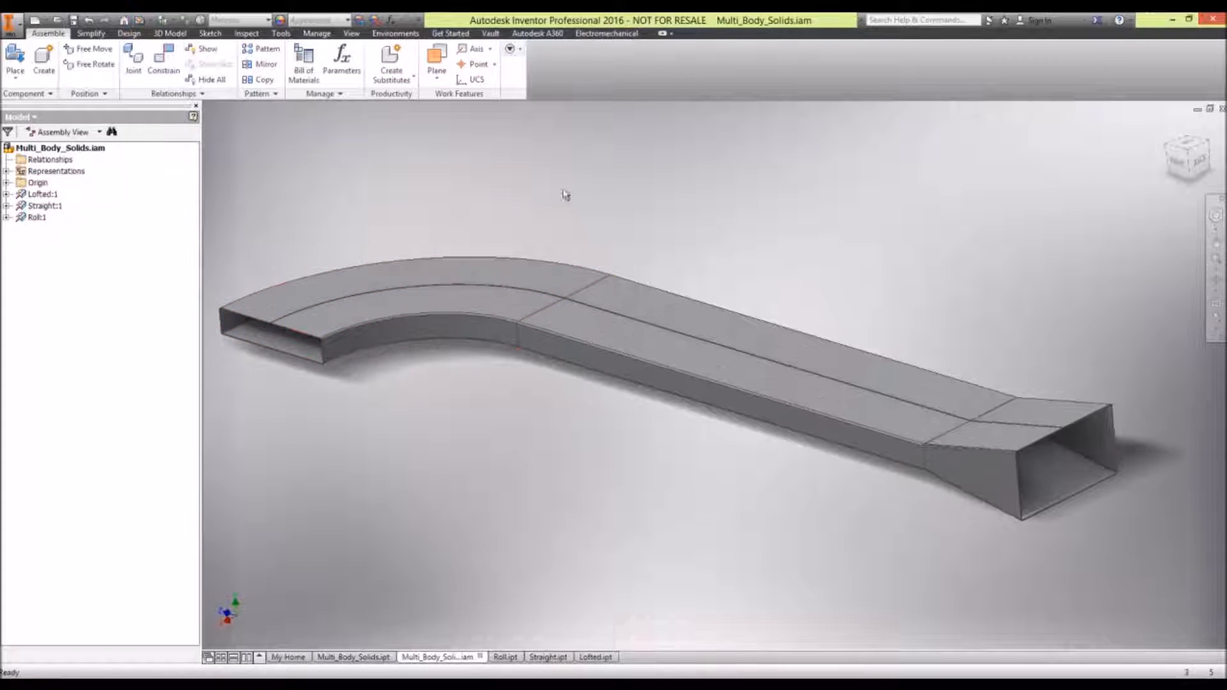
click(504, 658)
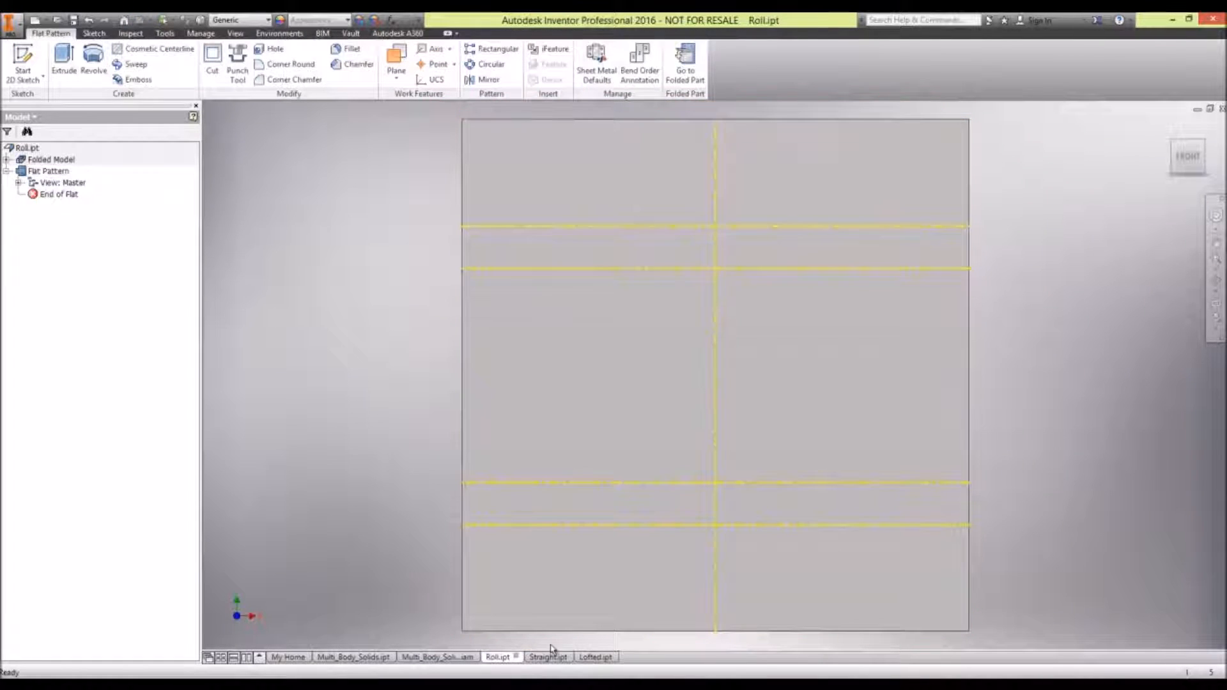
click(547, 657)
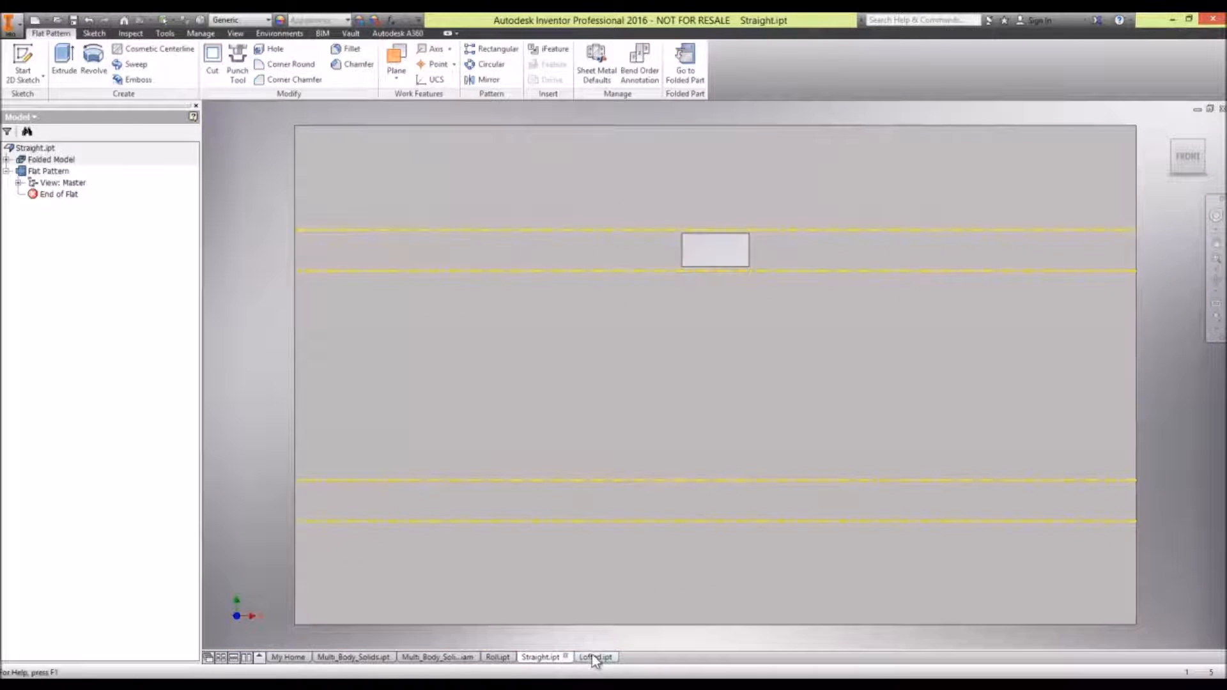
click(594, 657)
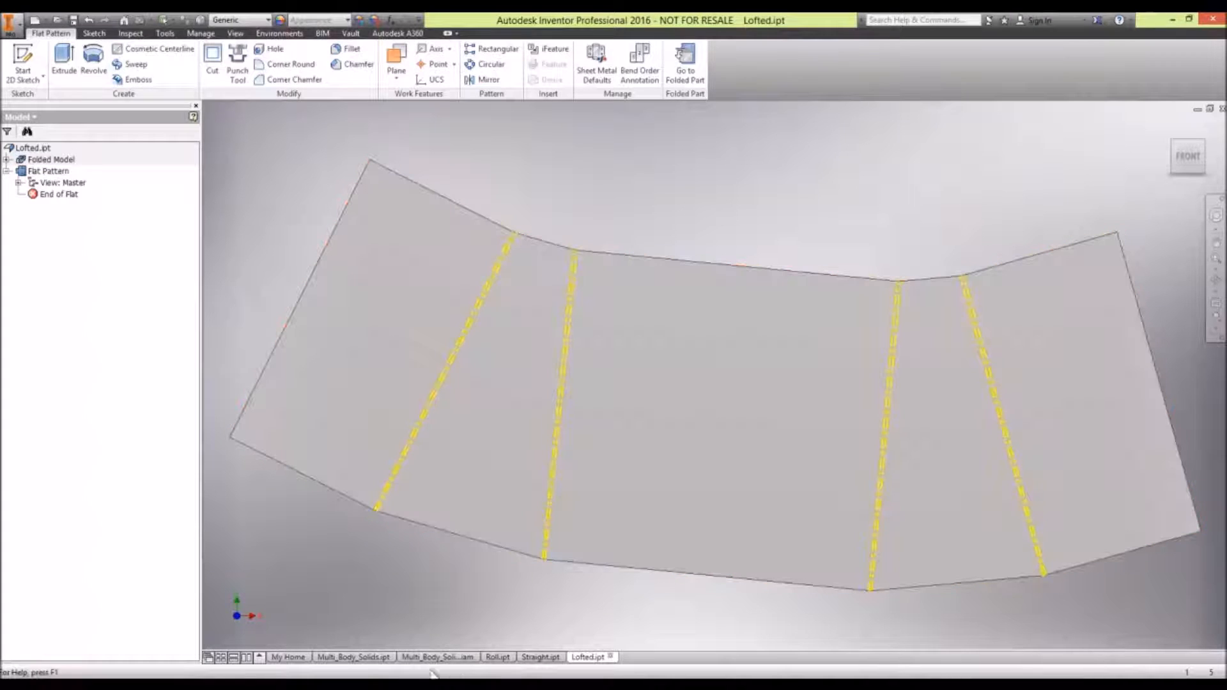
In the multi-body part, add a 5 mm high, 90-degree flange along the top seam edges of the straight and lofted sections.
click(354, 657)
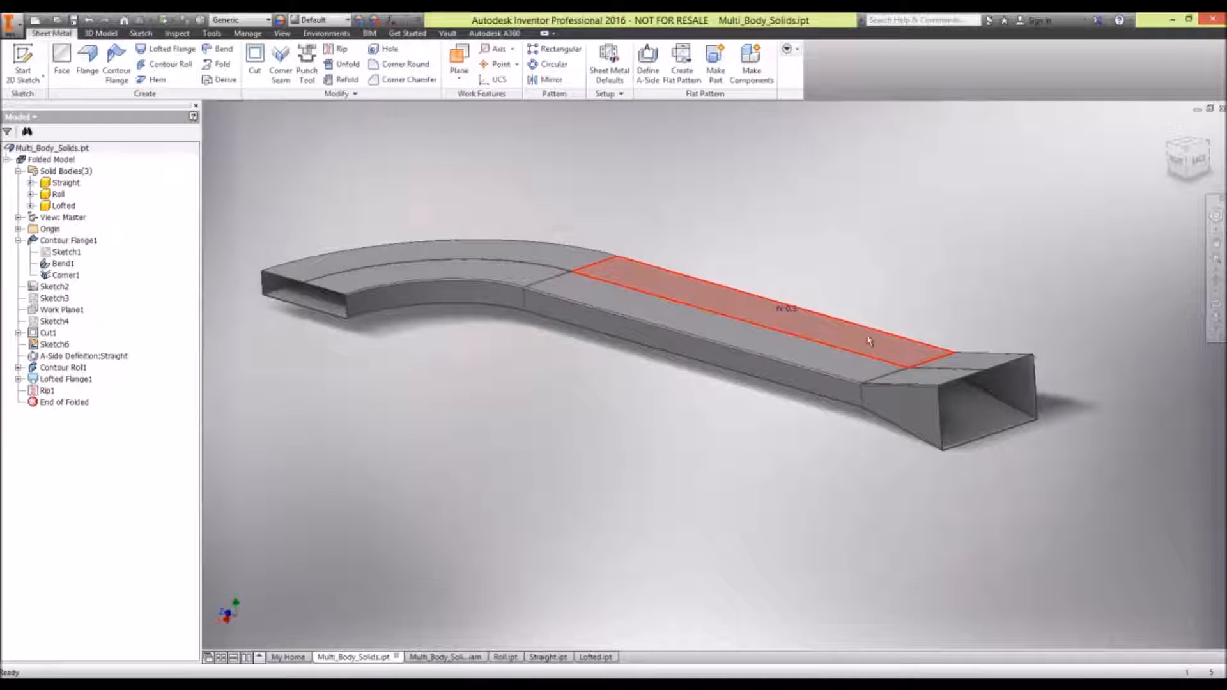
scroll(916, 369, down, 5)
scroll(831, 364, down, 5)
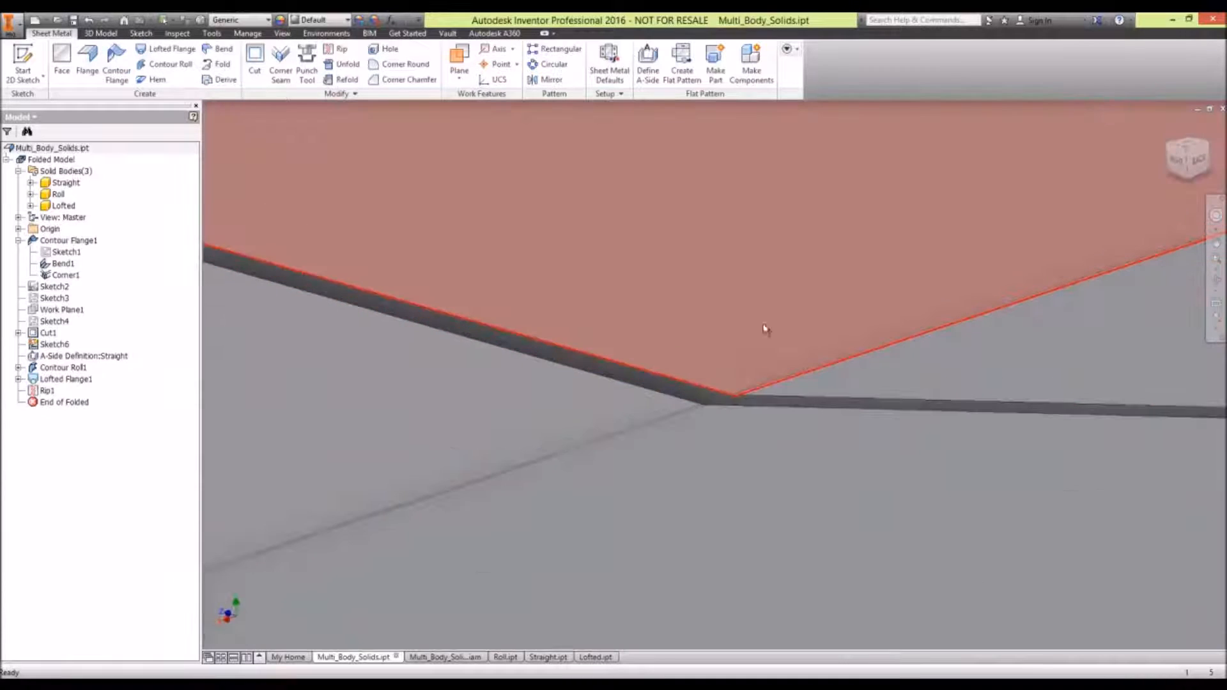
shift+middle_drag(519, 177, 650, 224)
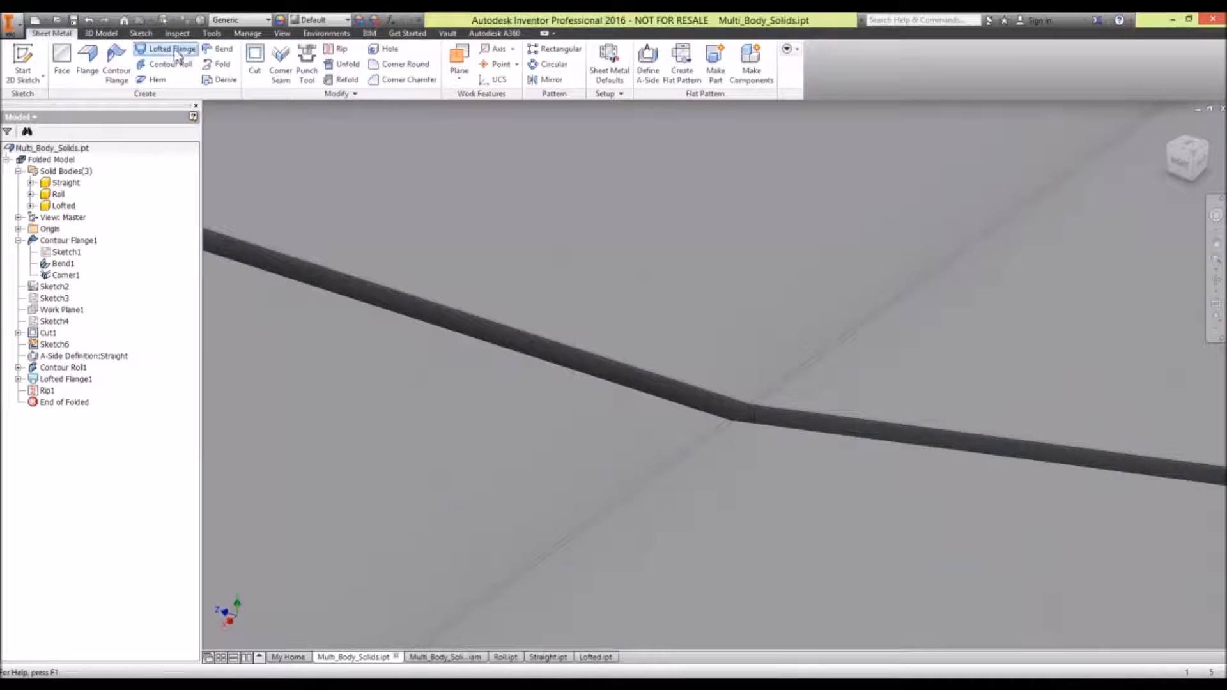
click(114, 72)
click(86, 64)
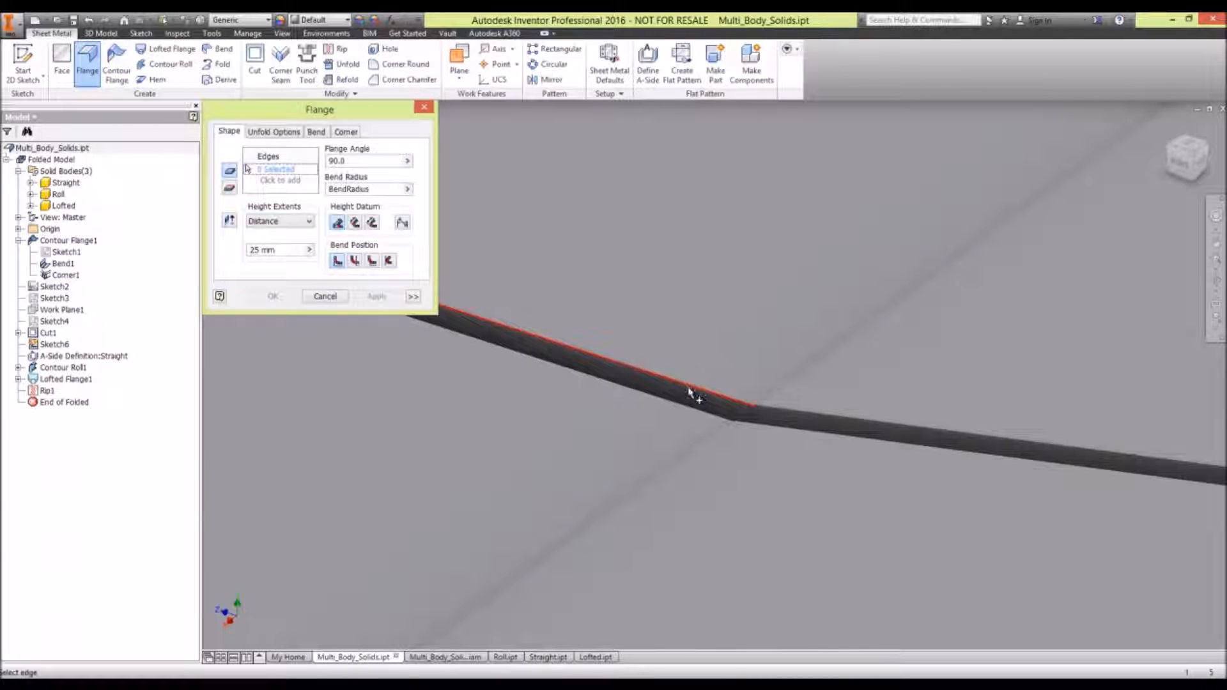
click(709, 391)
click(804, 419)
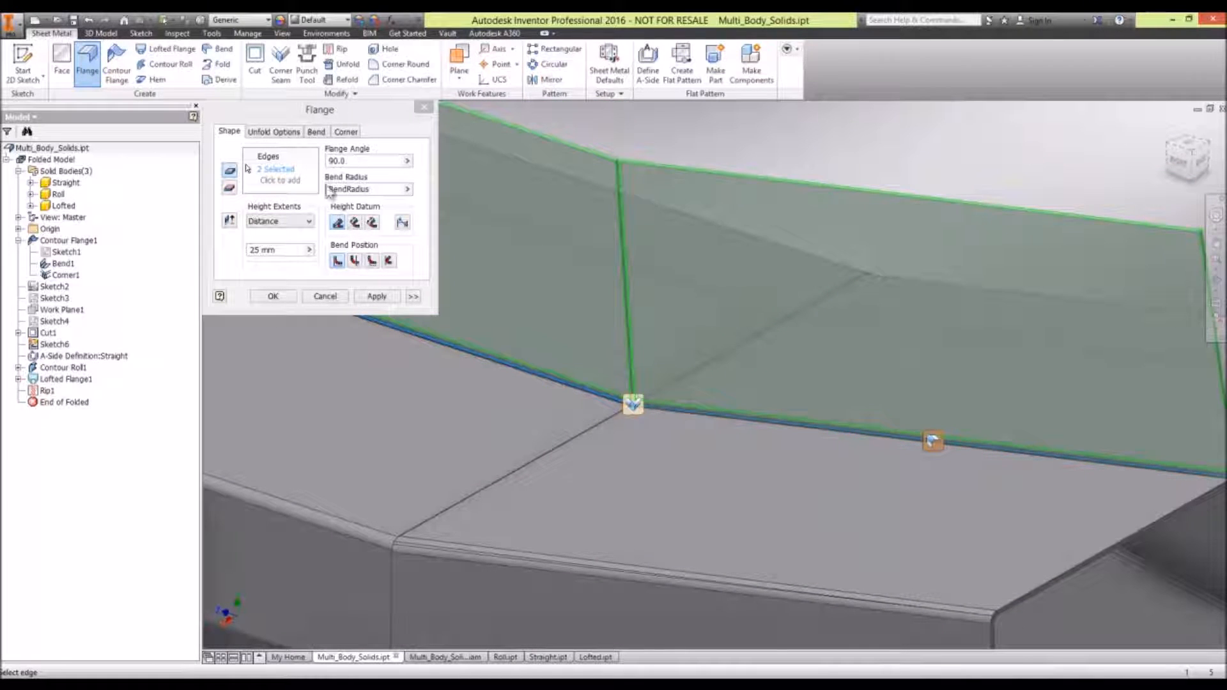
double_click(262, 253)
text(5)
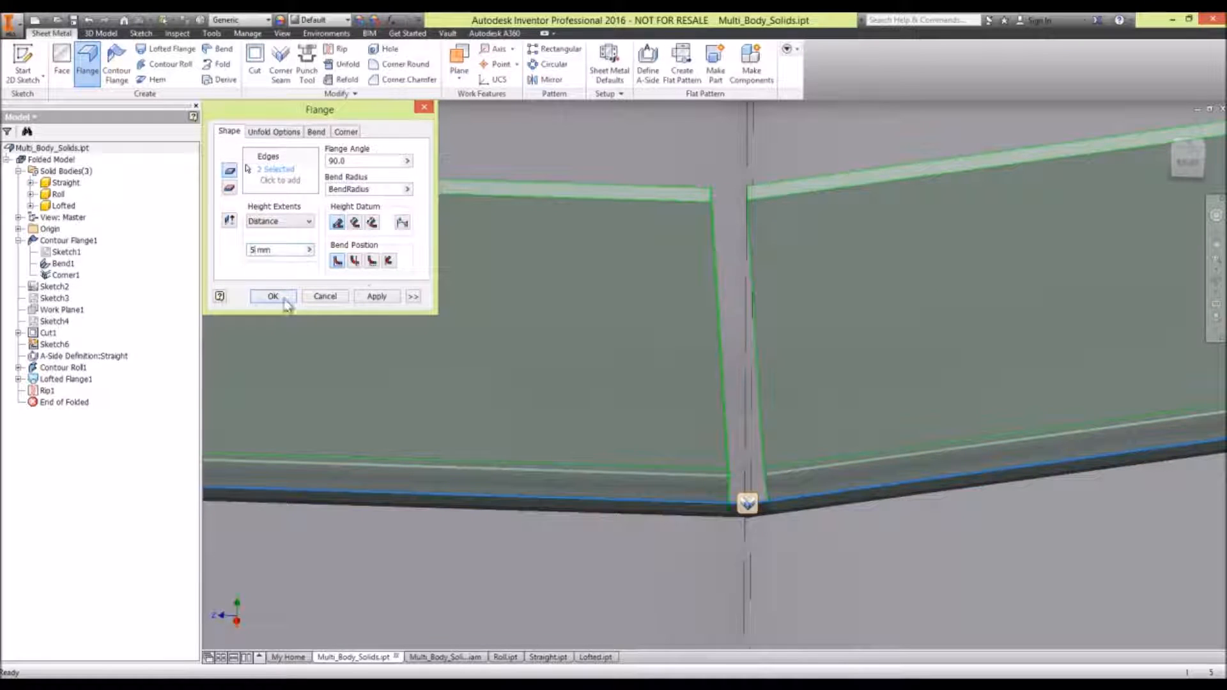
click(290, 299)
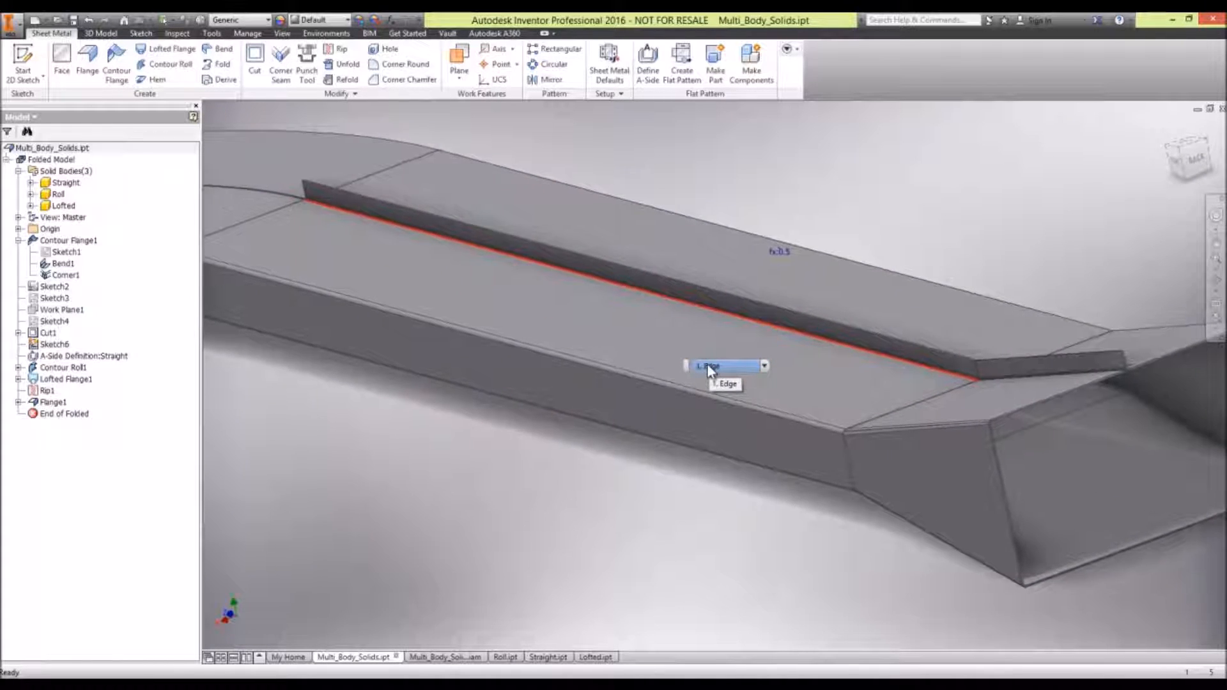
Update the duct assembly and tile all open document windows, closing the My Home window.
click(456, 659)
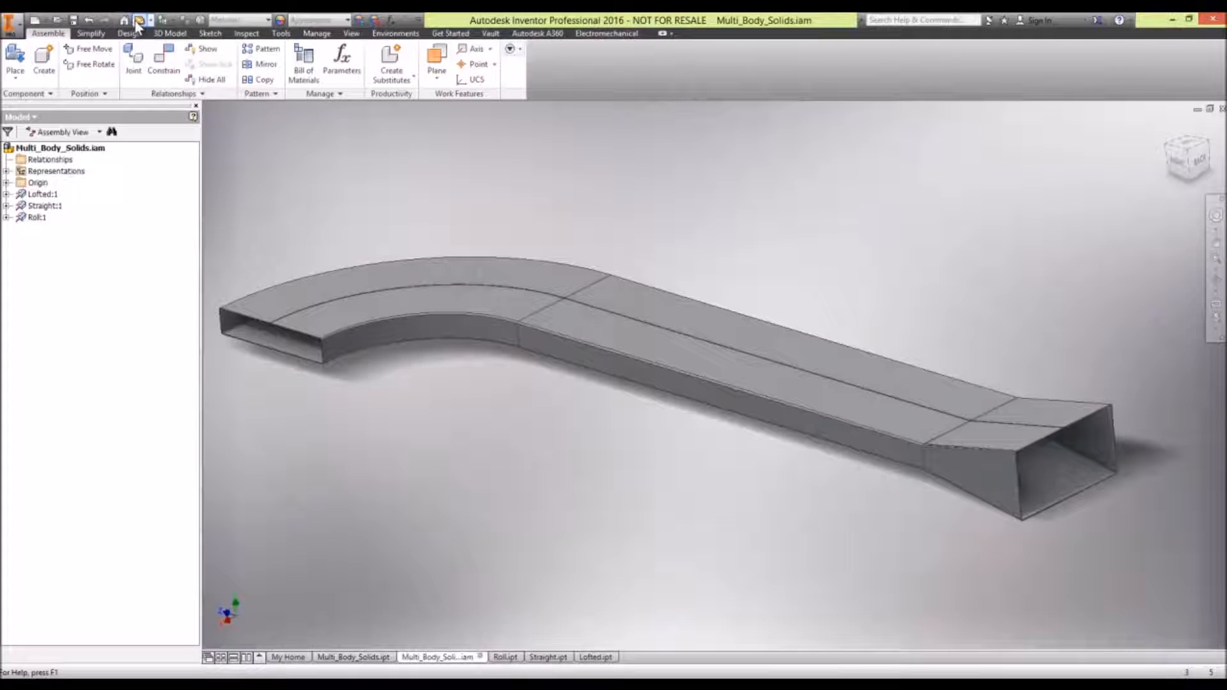
click(221, 657)
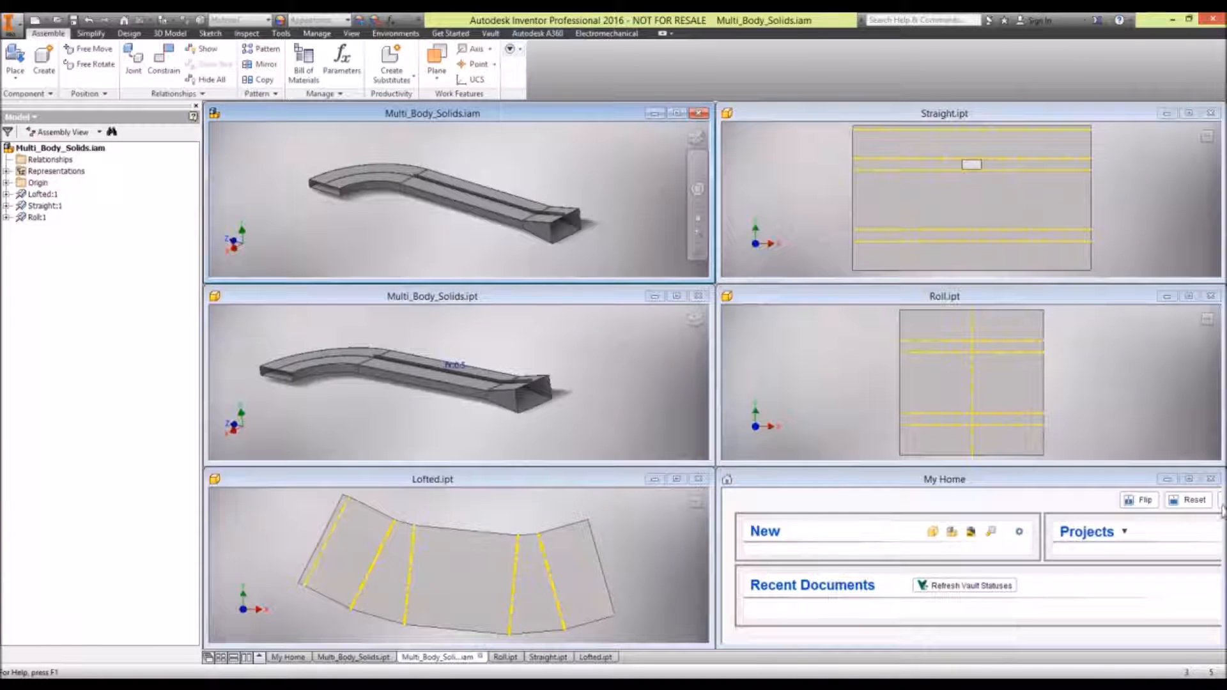
click(1211, 481)
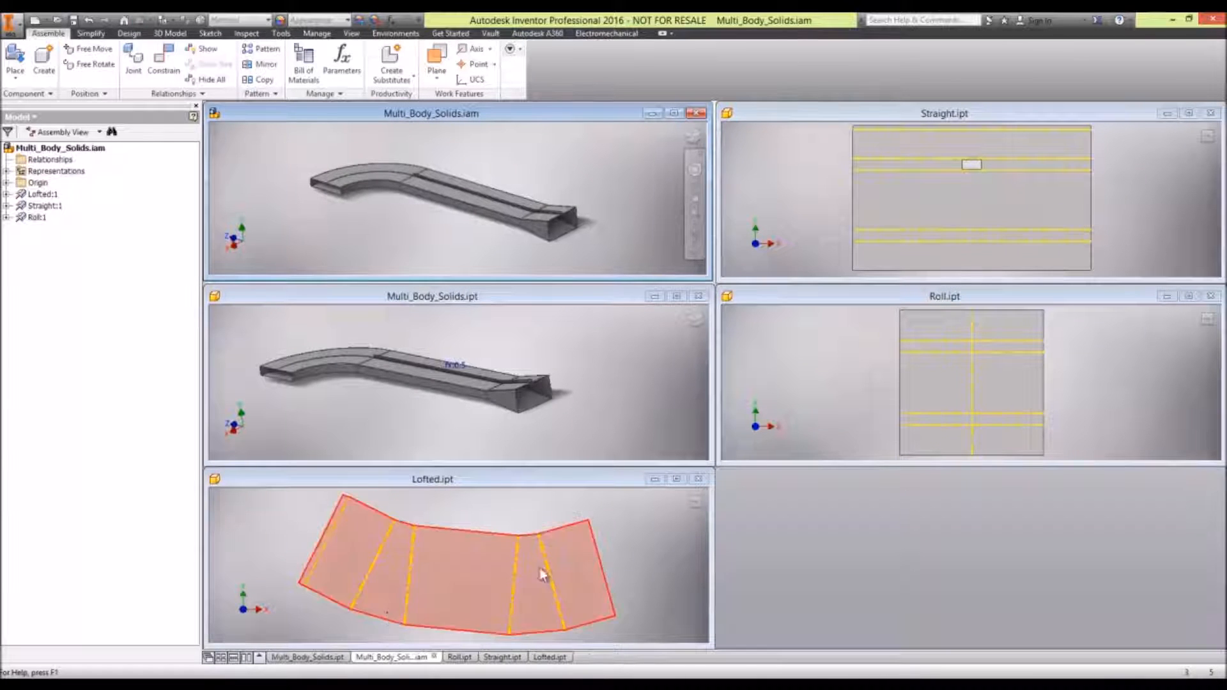
click(233, 657)
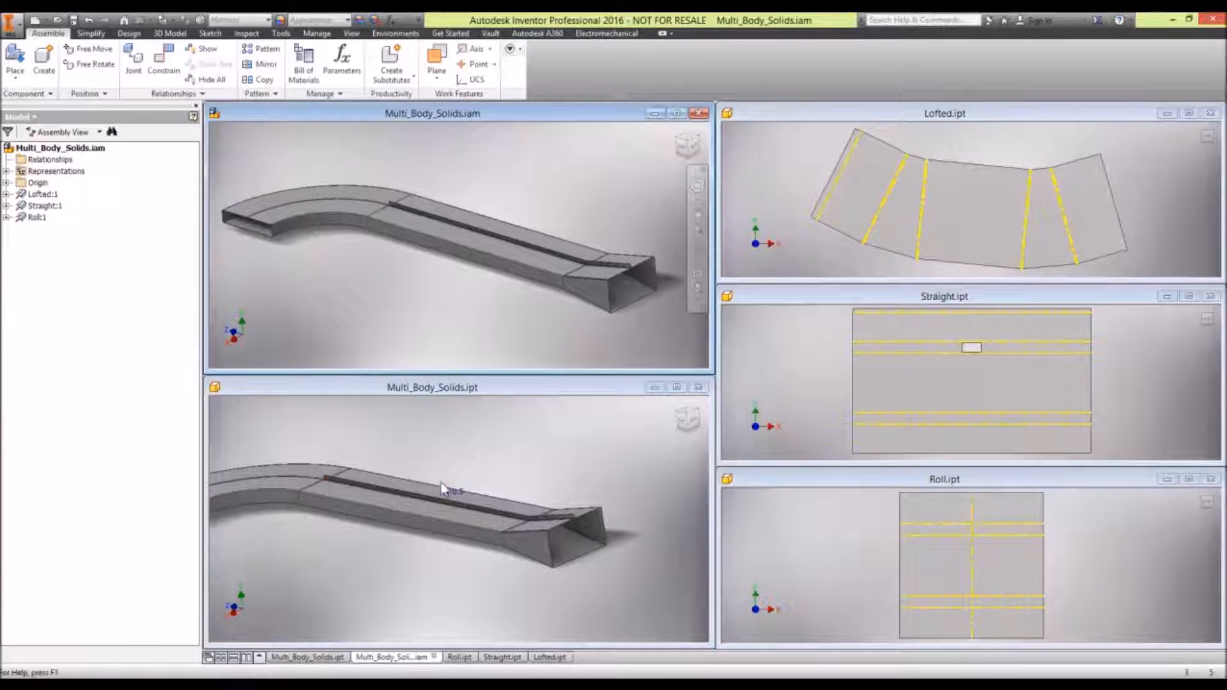
Tile the windows again with the multi-body part above the assembly, and frame the whole duct in both views.
click(437, 461)
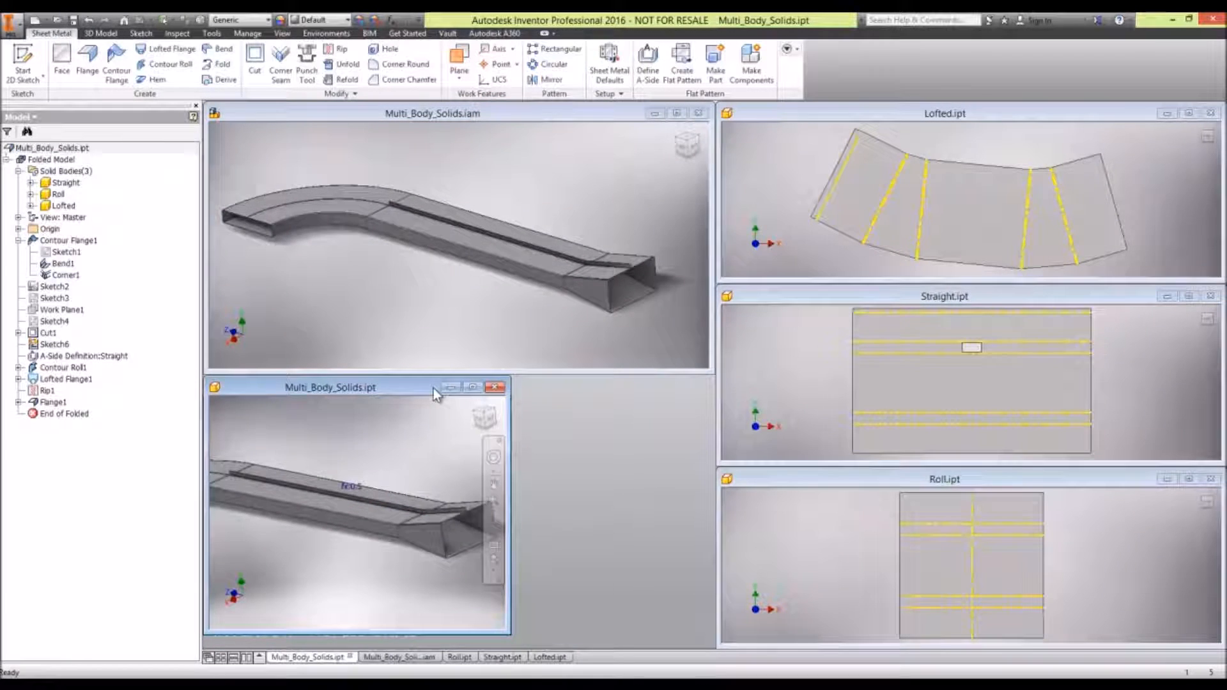
double_click(434, 389)
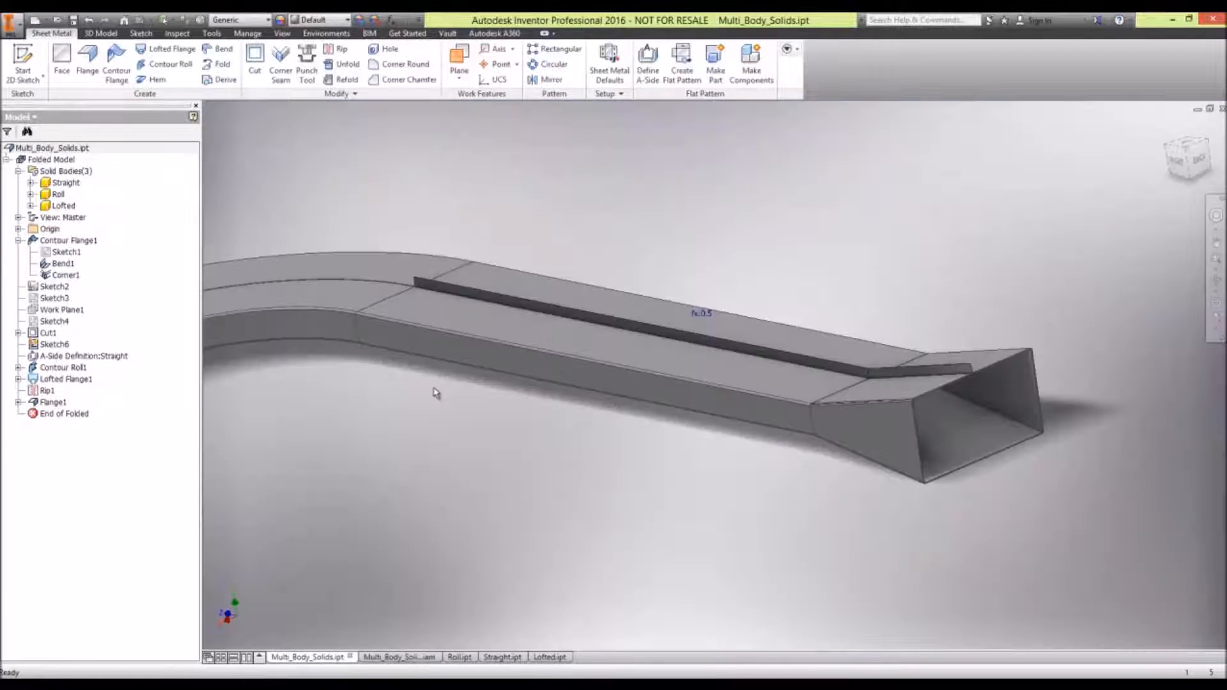
click(231, 658)
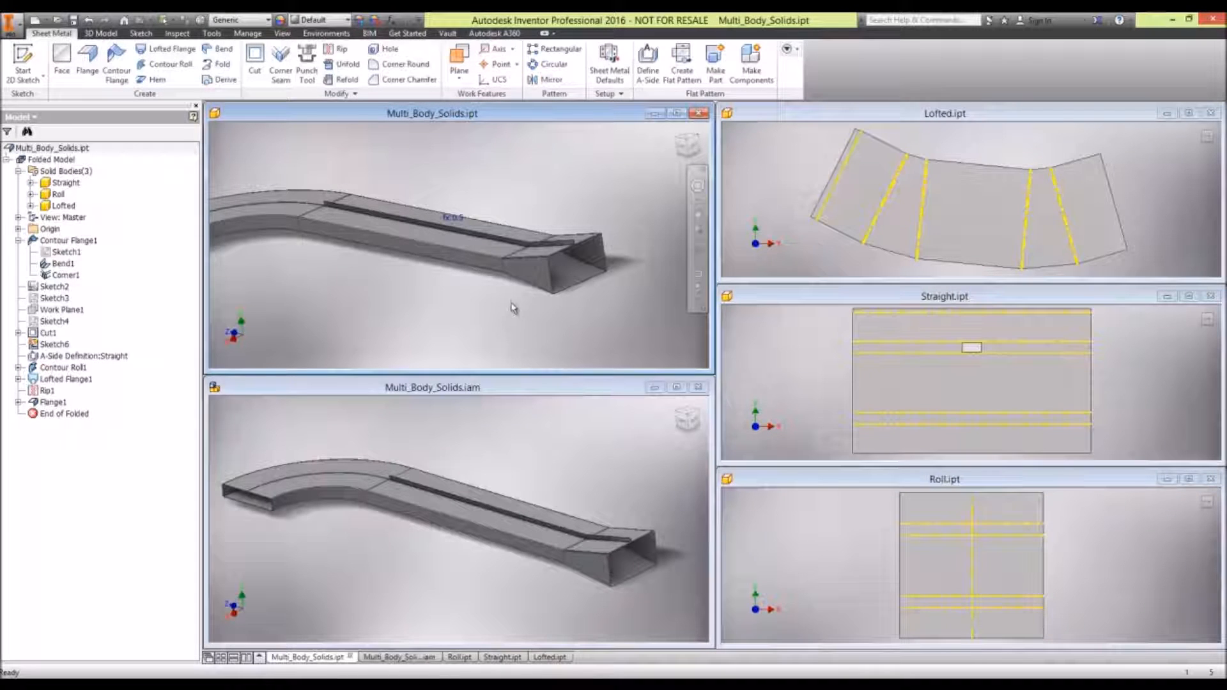
middle_drag(490, 181, 546, 216)
click(518, 453)
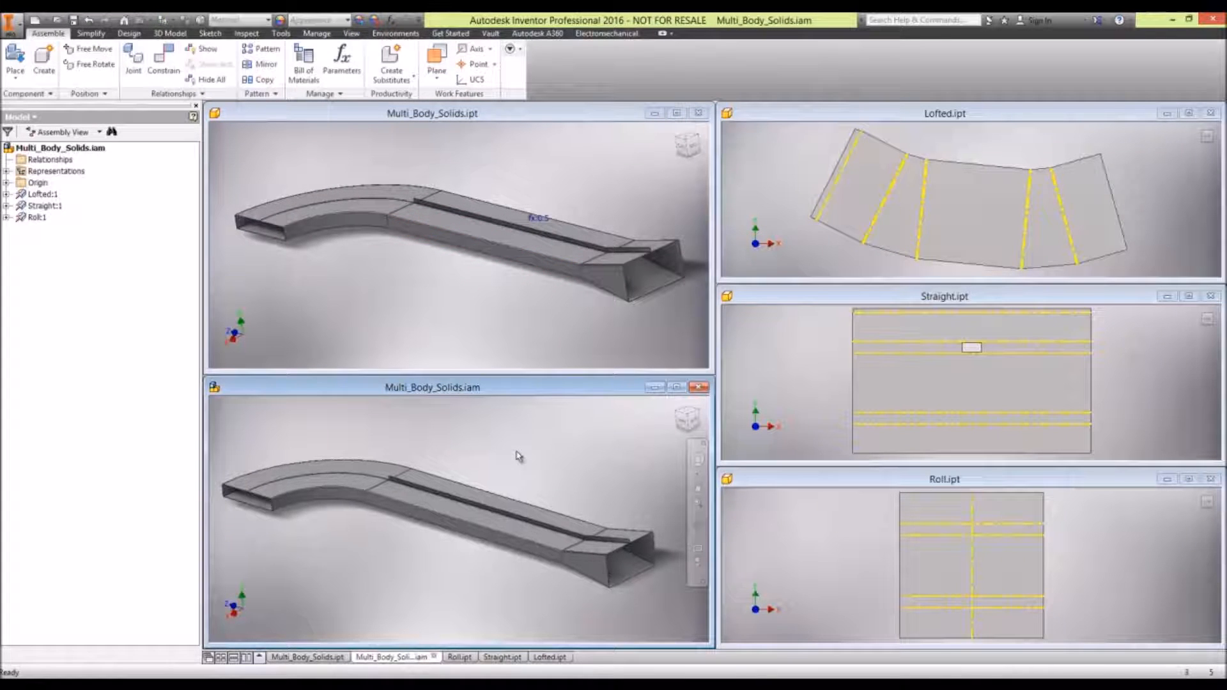
shift+middle_drag(518, 456, 605, 477)
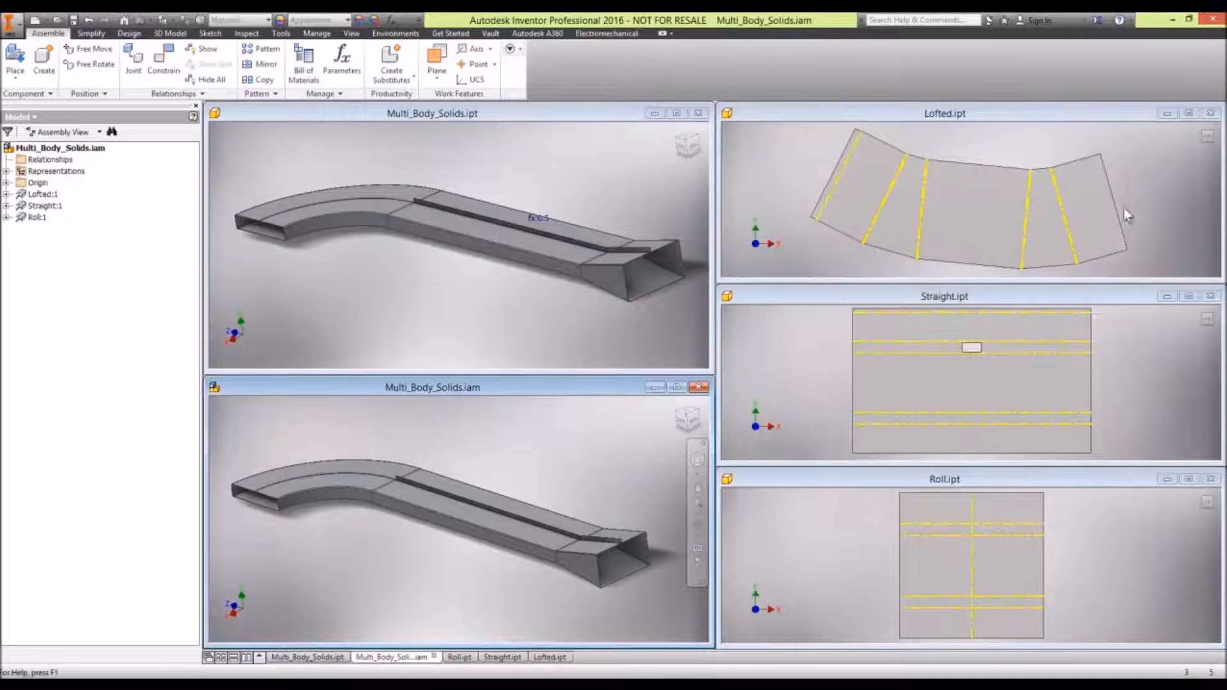
Switch the Straight and Lofted parts from their flat patterns to their folded models.
click(1133, 368)
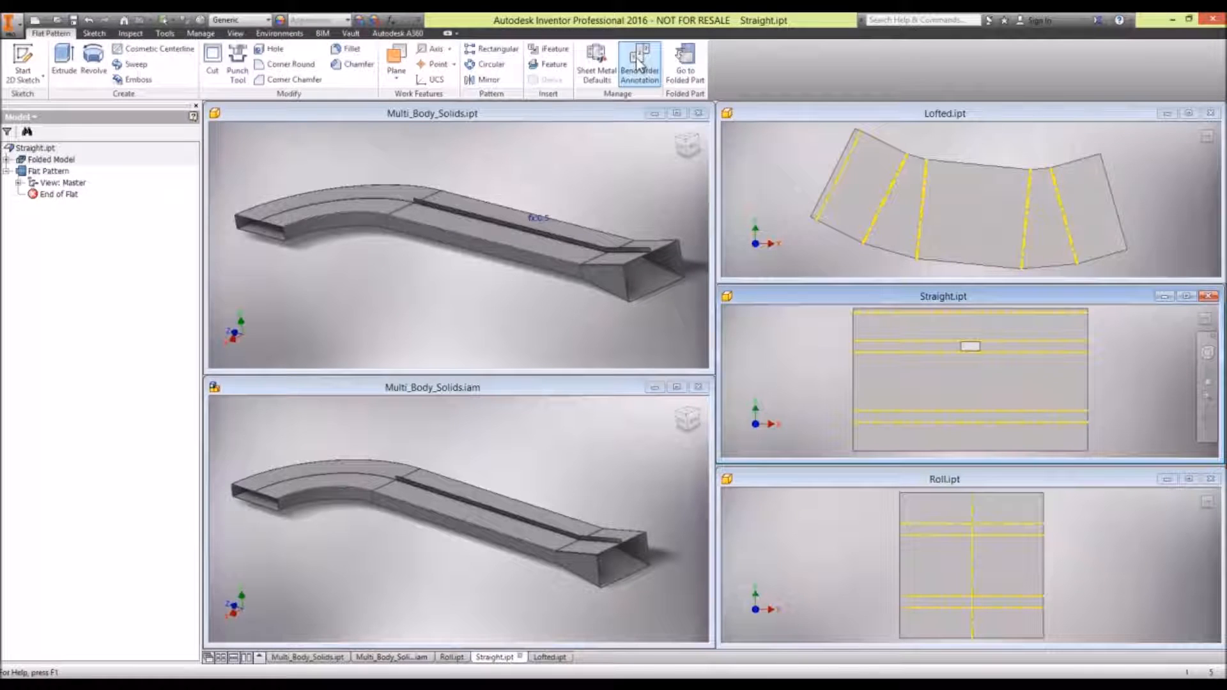
click(685, 64)
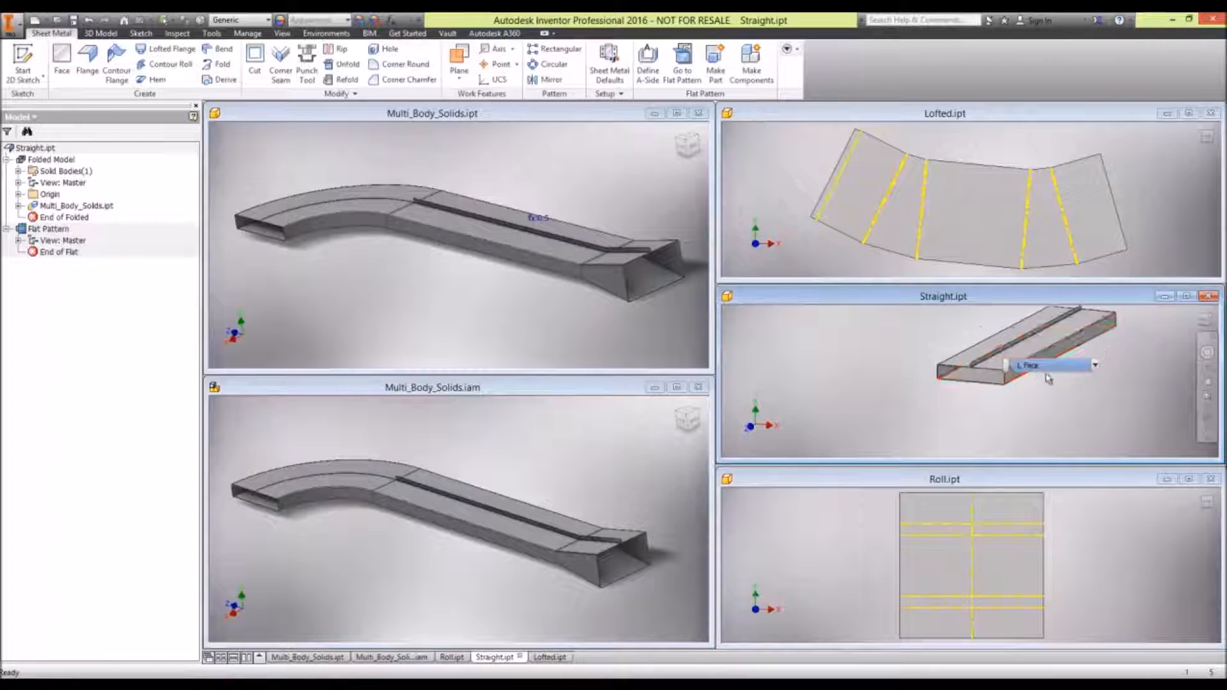
click(979, 224)
click(682, 64)
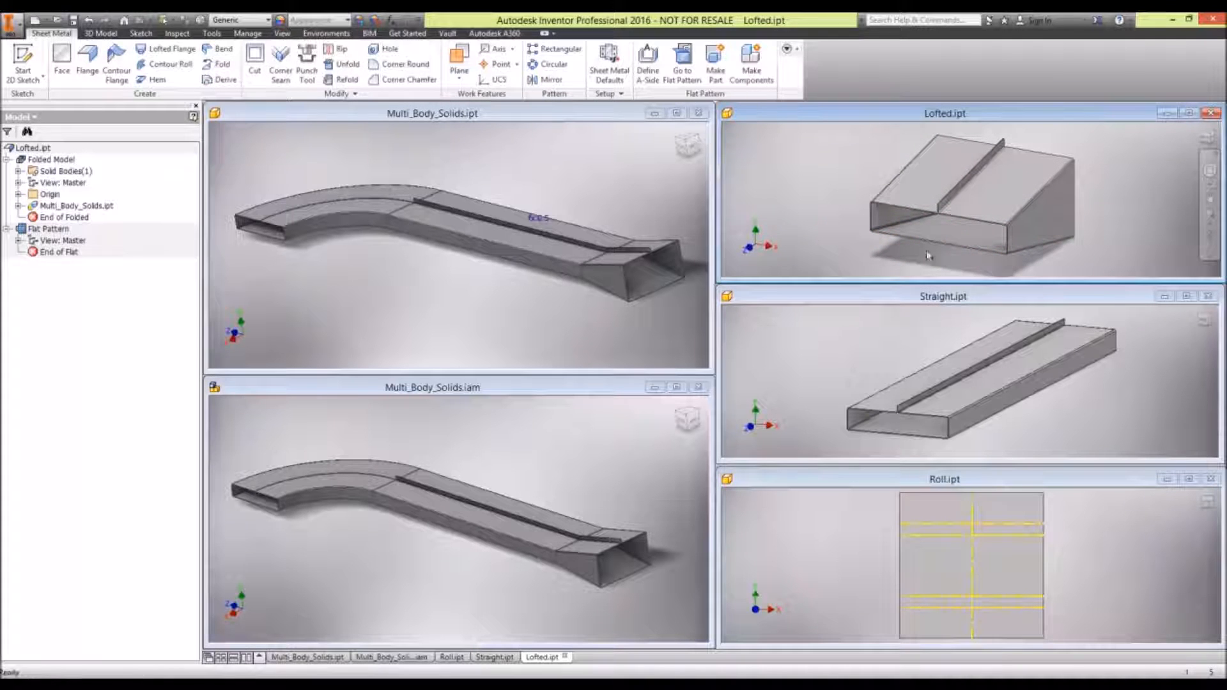
In the multi-body part, edit the contour flange's profile sketch and set the rectangle's height to 35 mm.
click(480, 148)
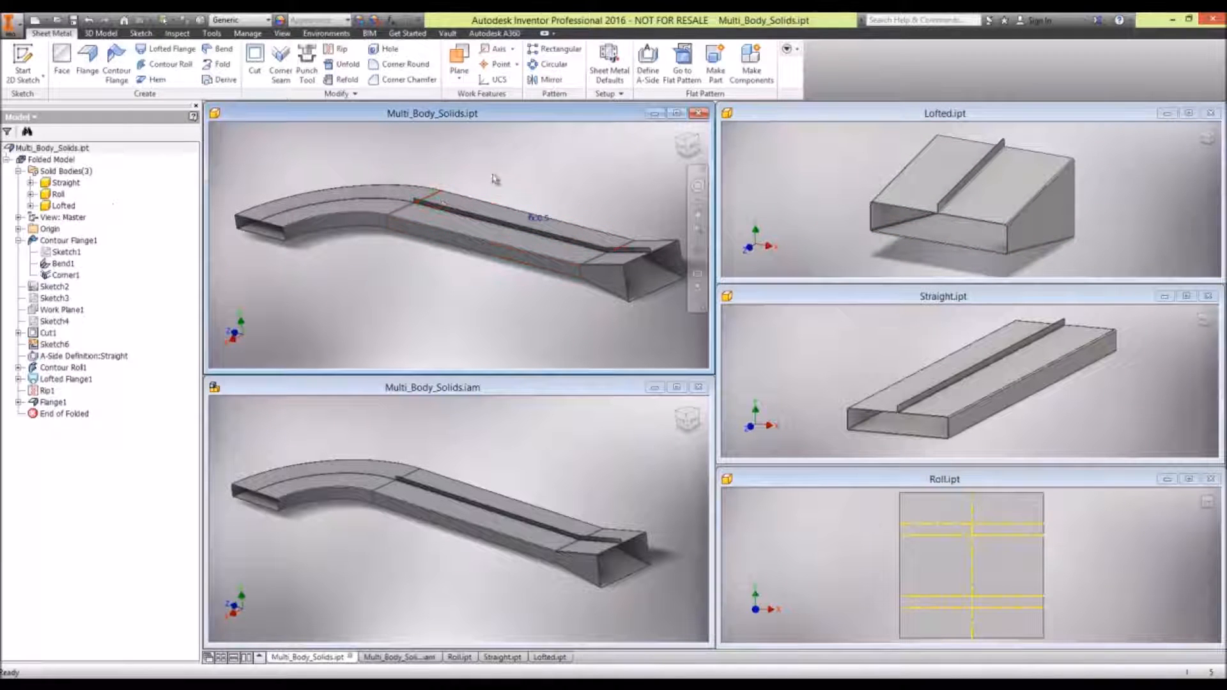
right_click(70, 254)
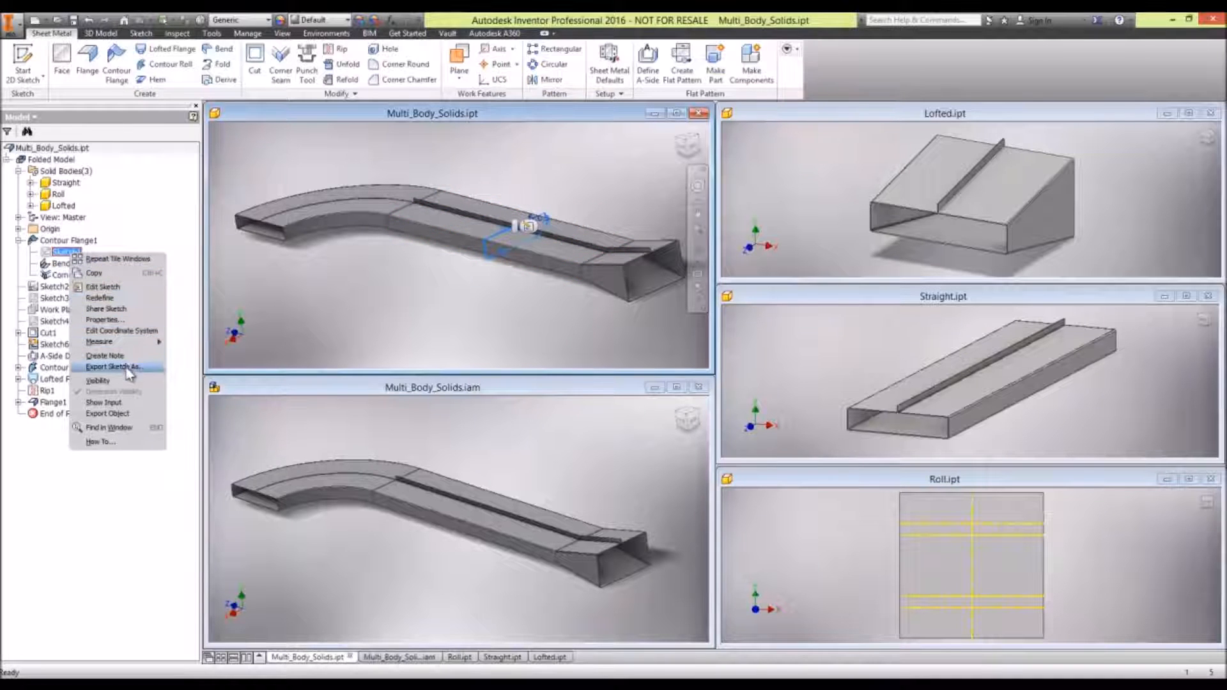
click(129, 288)
click(504, 245)
click(506, 244)
text(25)
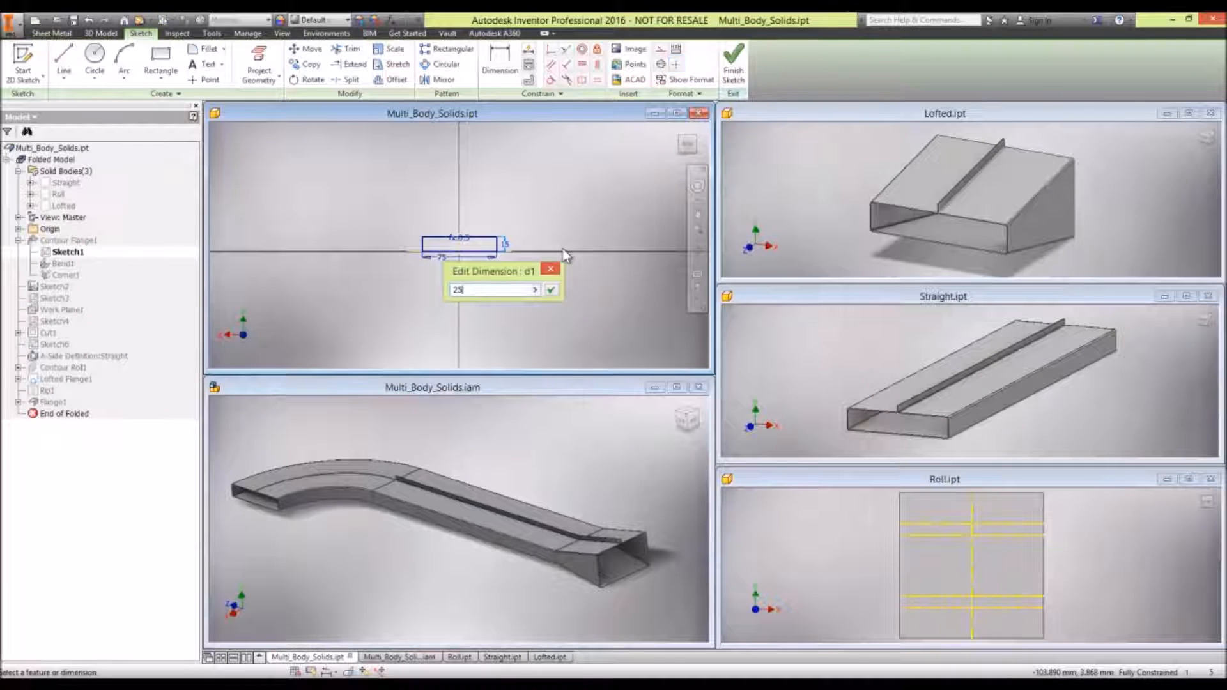
key(Return)
double_click(505, 238)
text(35)
key(Return)
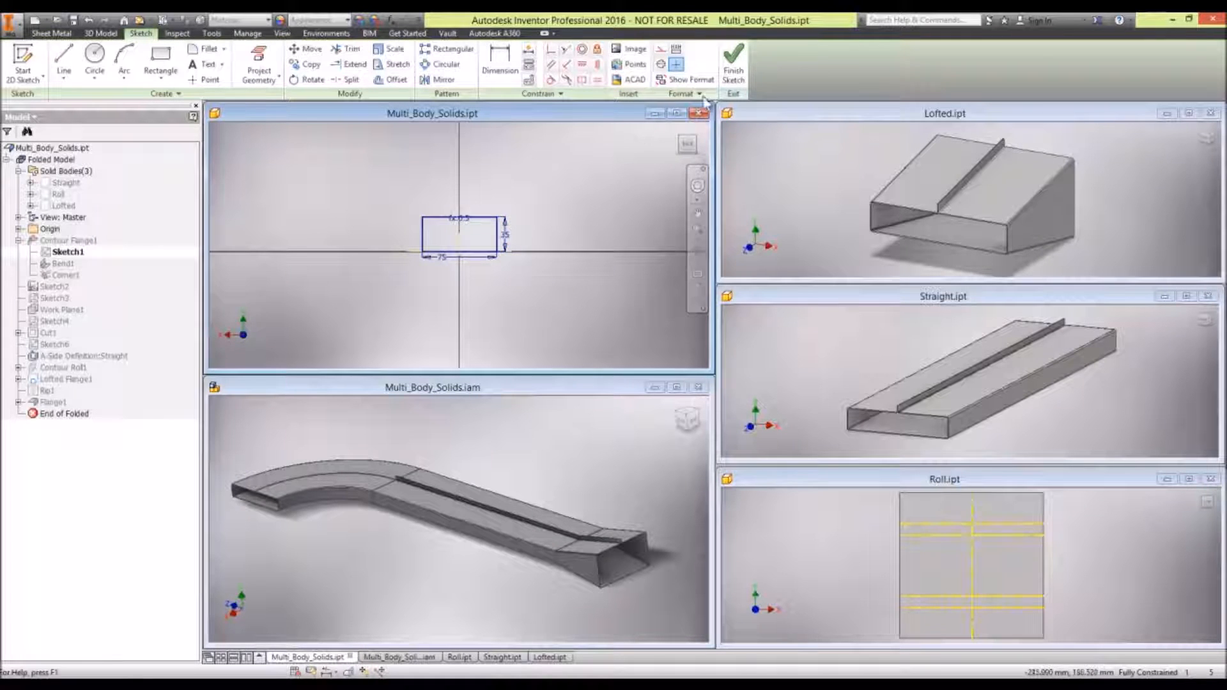
click(734, 64)
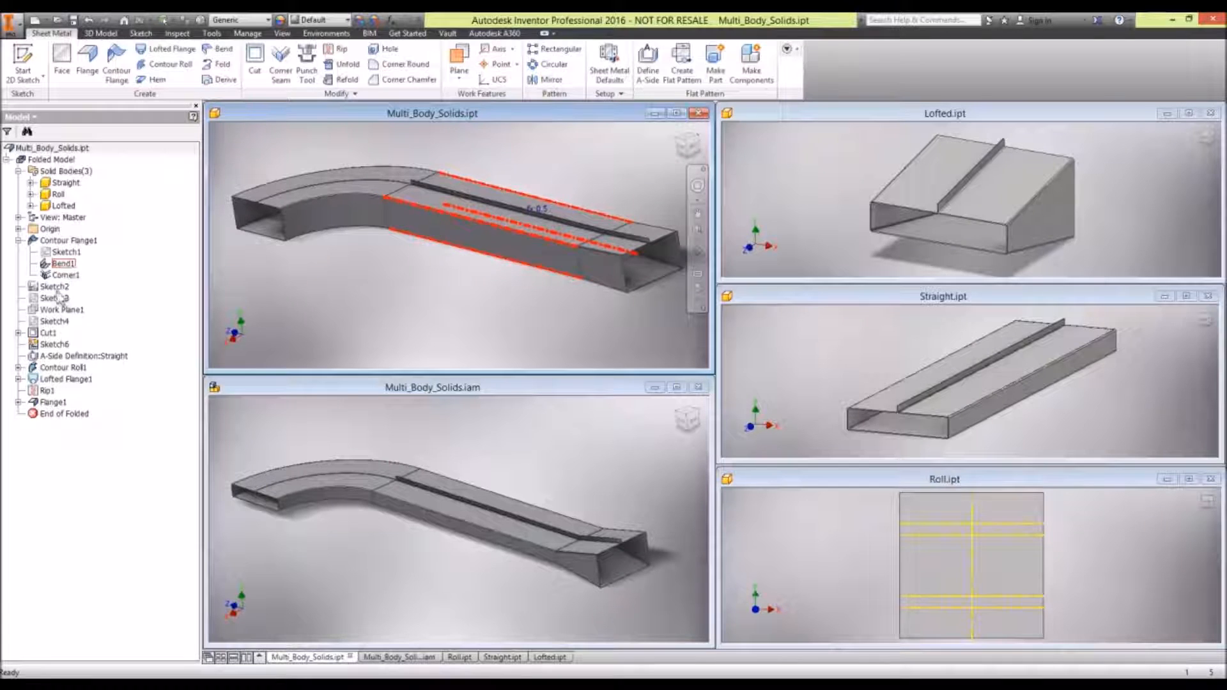
Edit the end-opening sketch of the lofted section, setting its rectangle to 60 mm high and 125 mm wide.
right_click(57, 322)
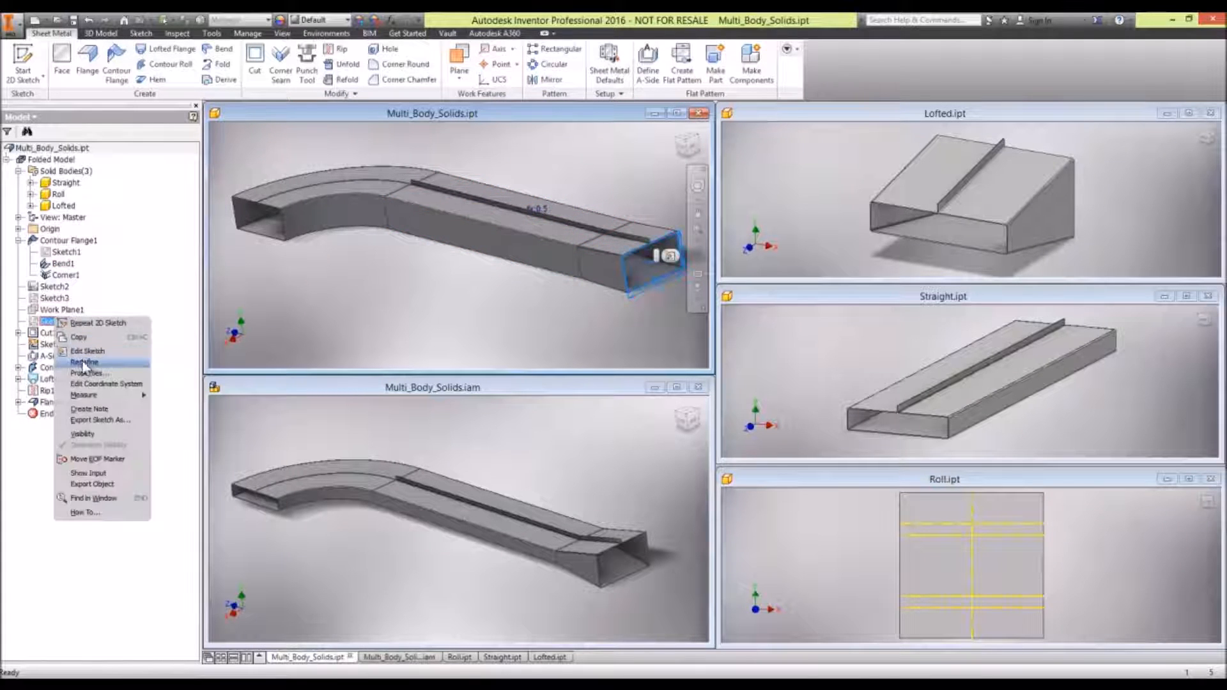
click(128, 356)
double_click(499, 243)
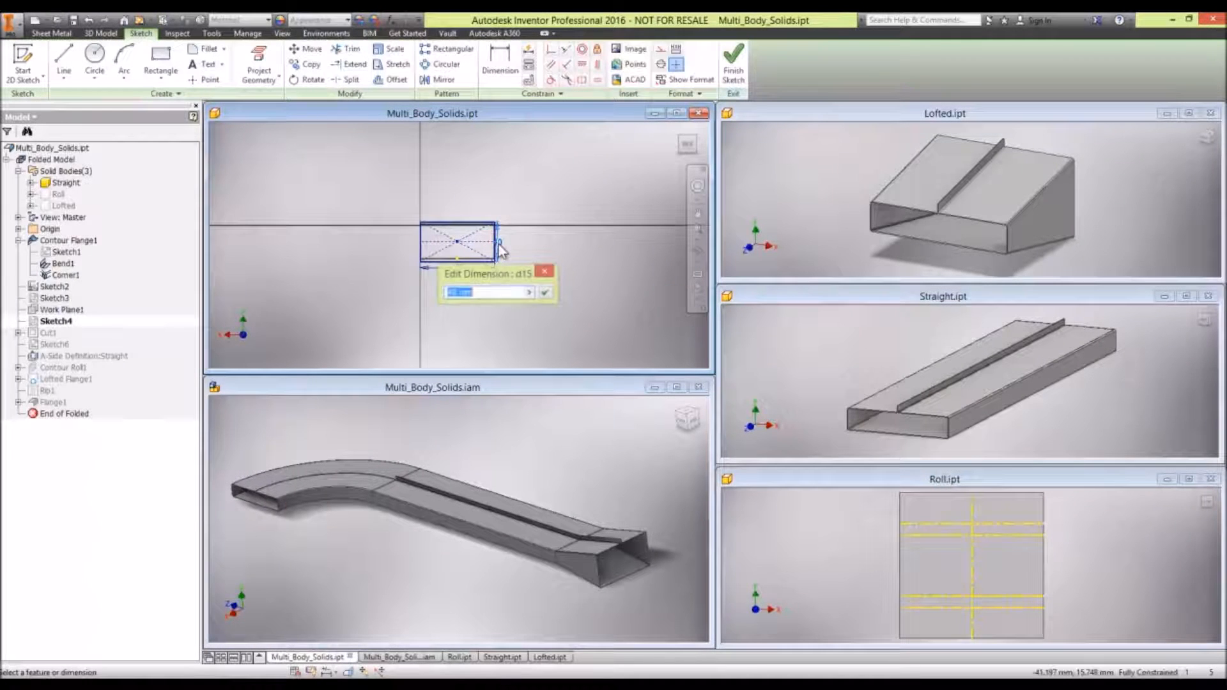
text(60)
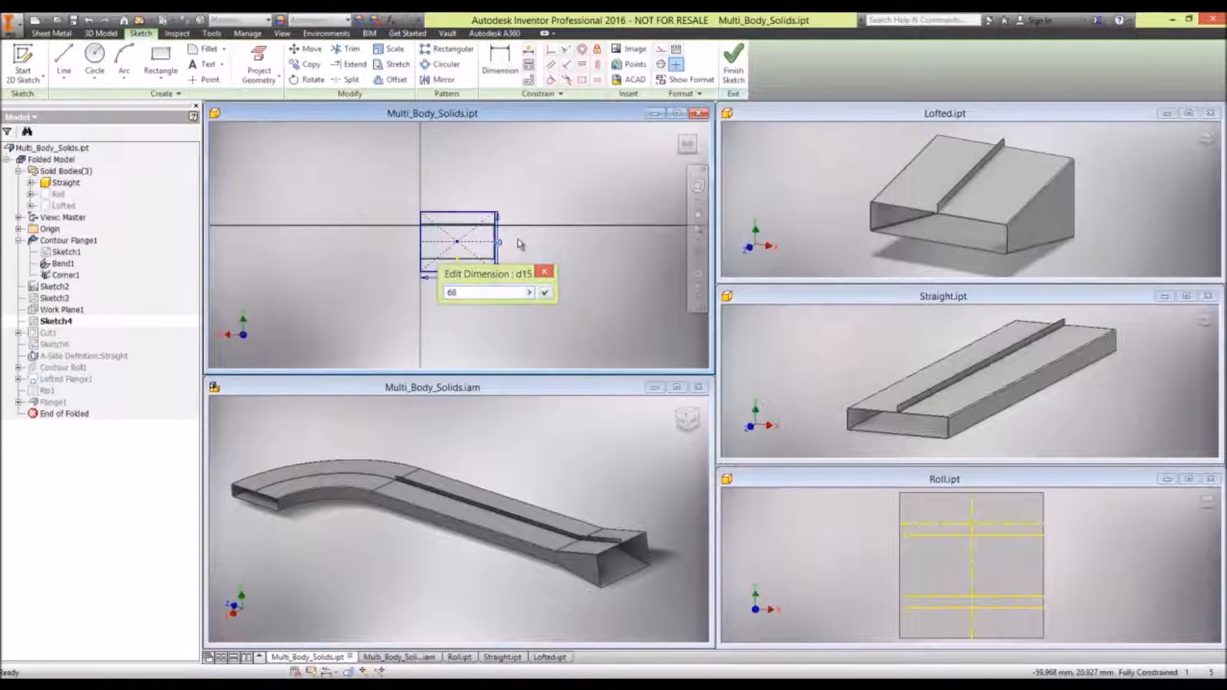
key(Return)
double_click(461, 281)
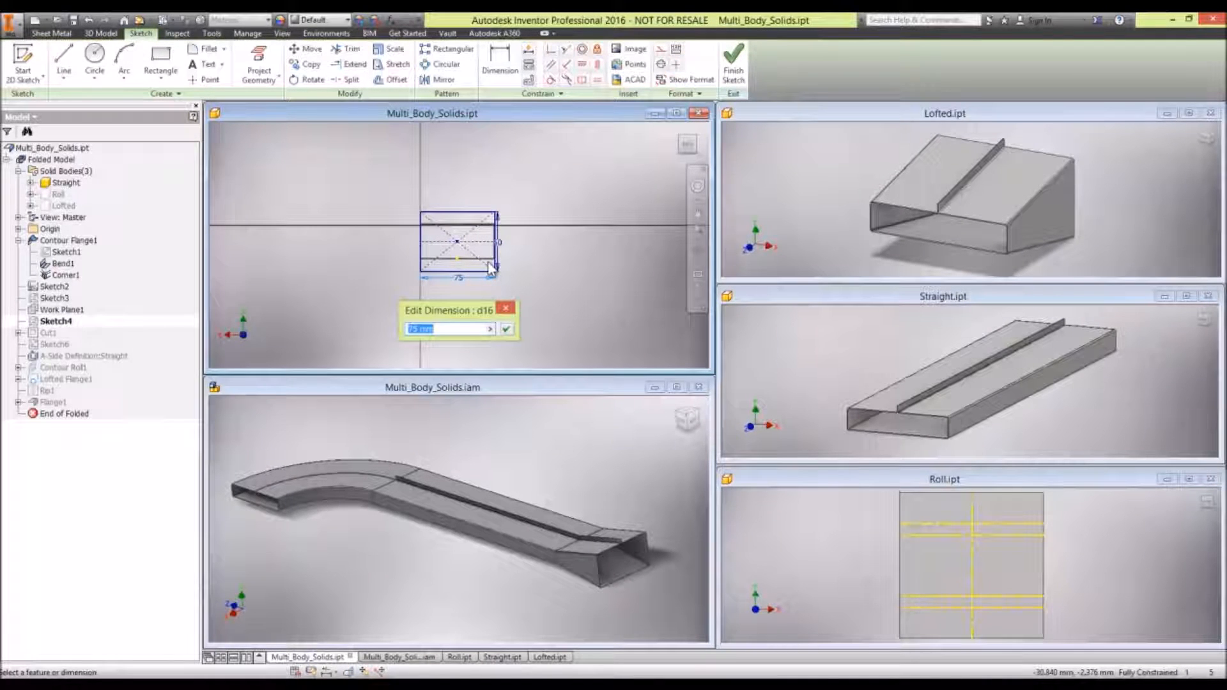
text(120)
key(Return)
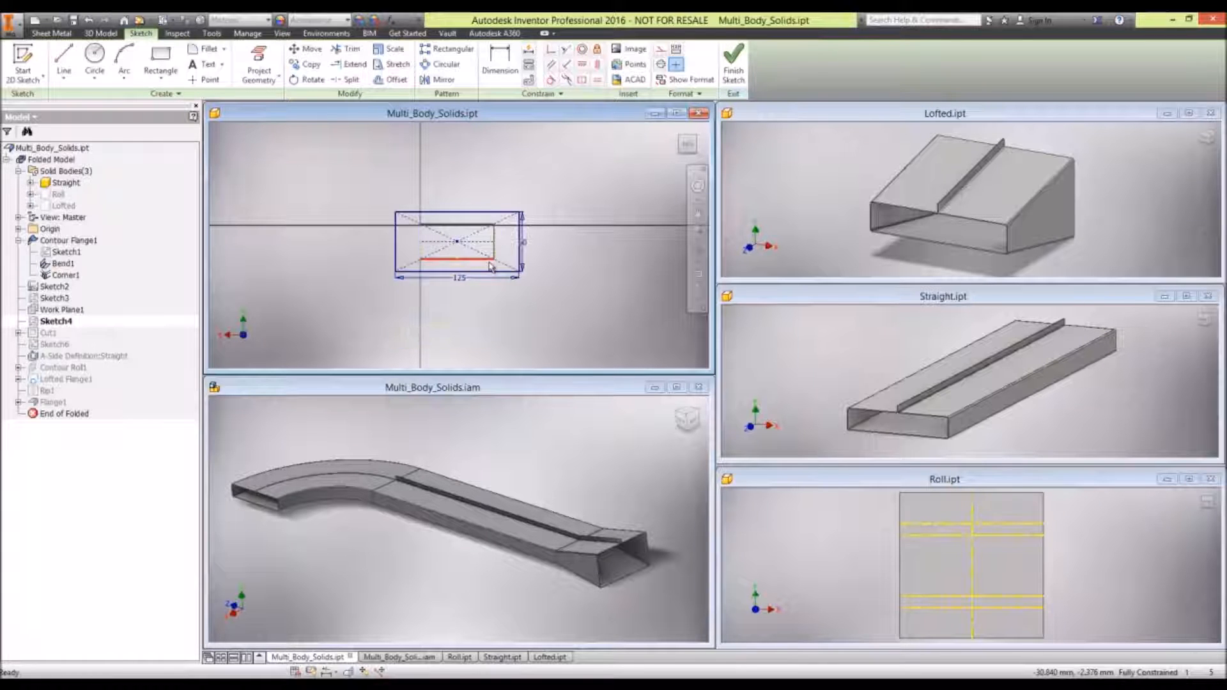
click(734, 62)
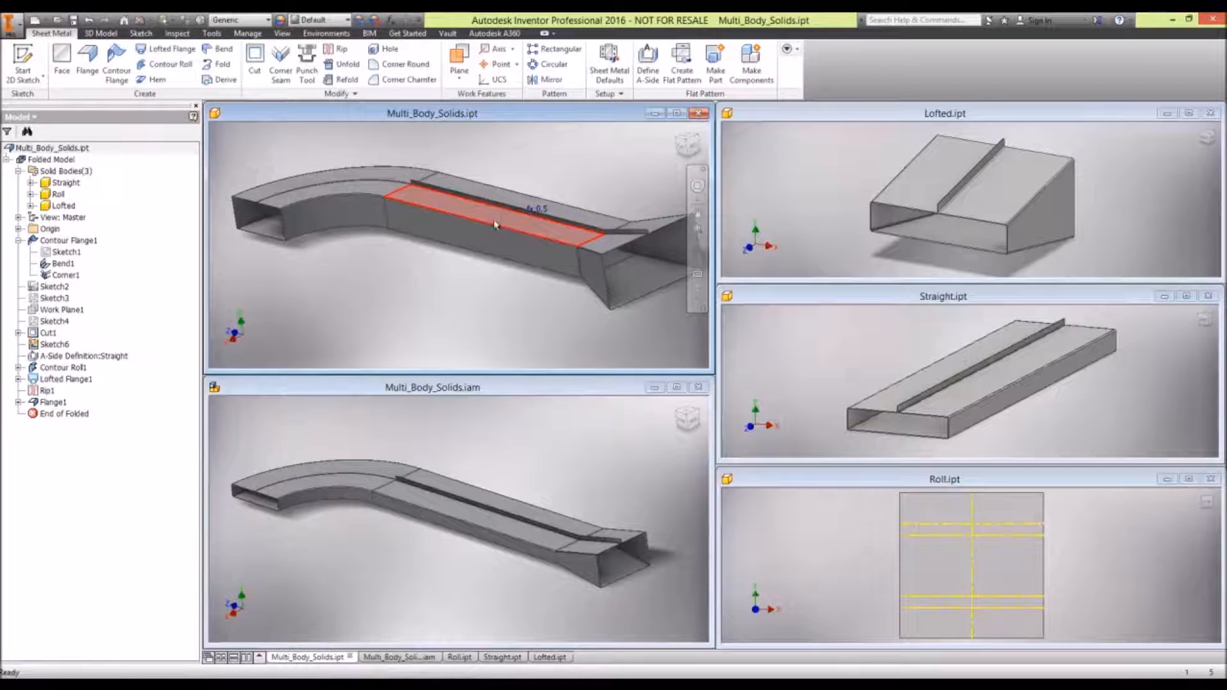
Update the duct assembly with the profile changes and frame the Straight, Roll and Lofted parts in their windows.
click(481, 442)
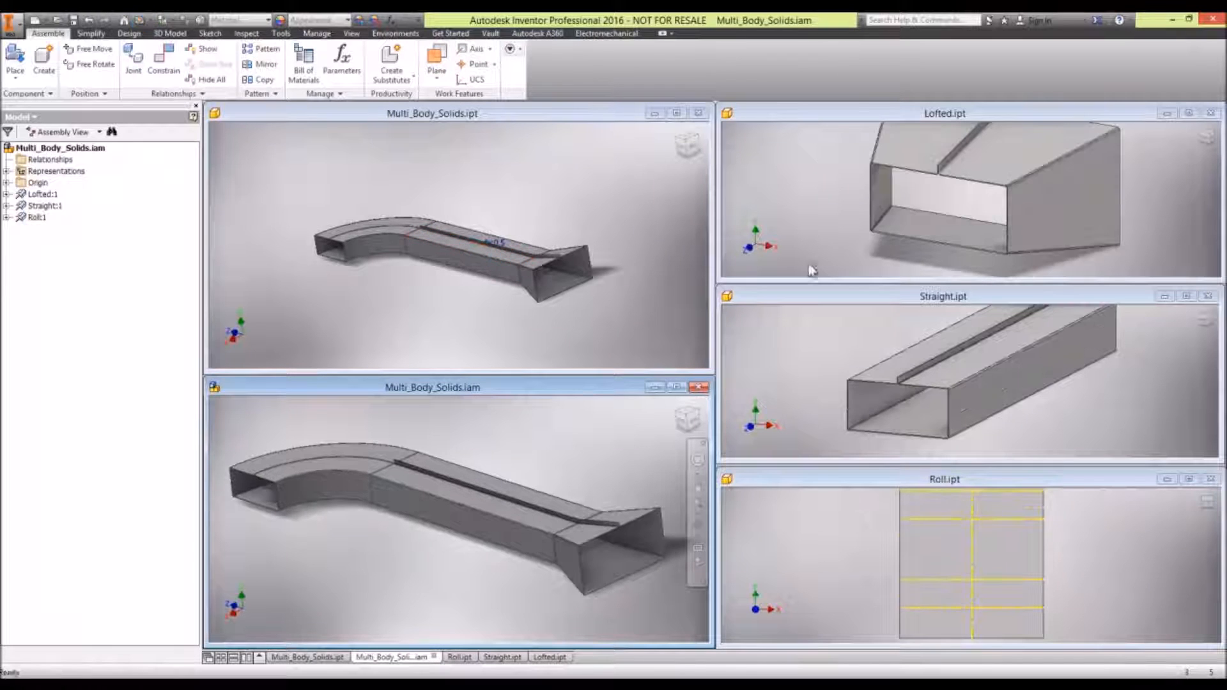
click(839, 209)
click(864, 335)
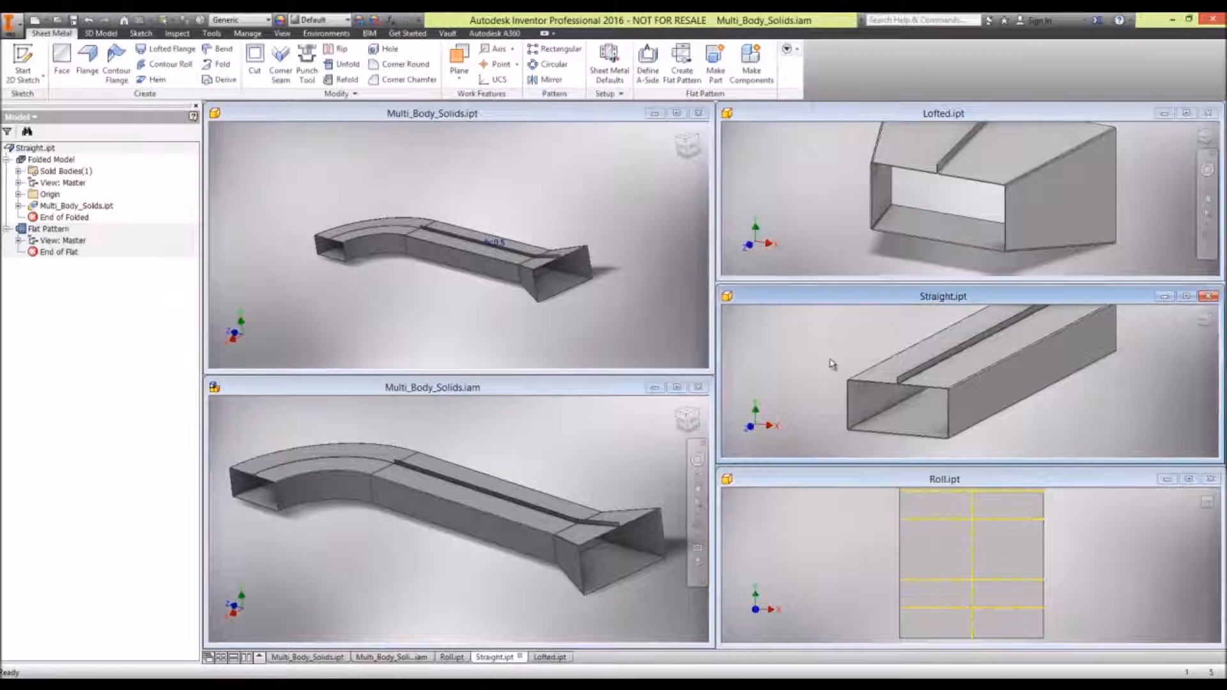
click(795, 525)
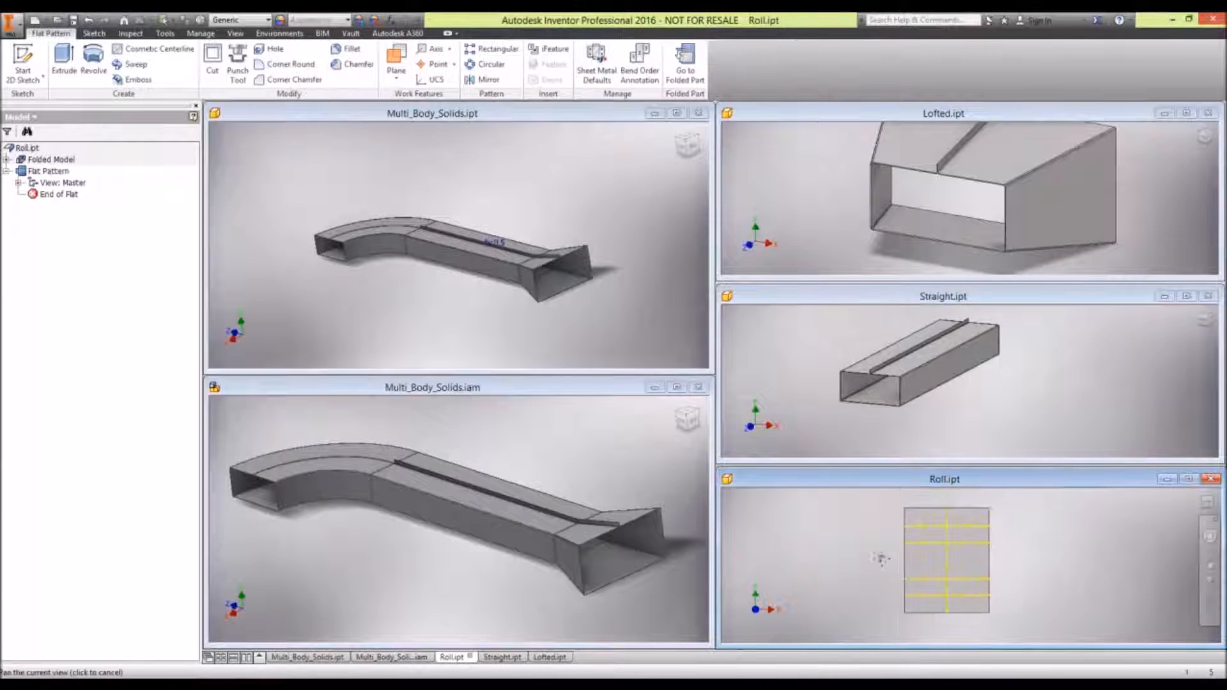
click(827, 378)
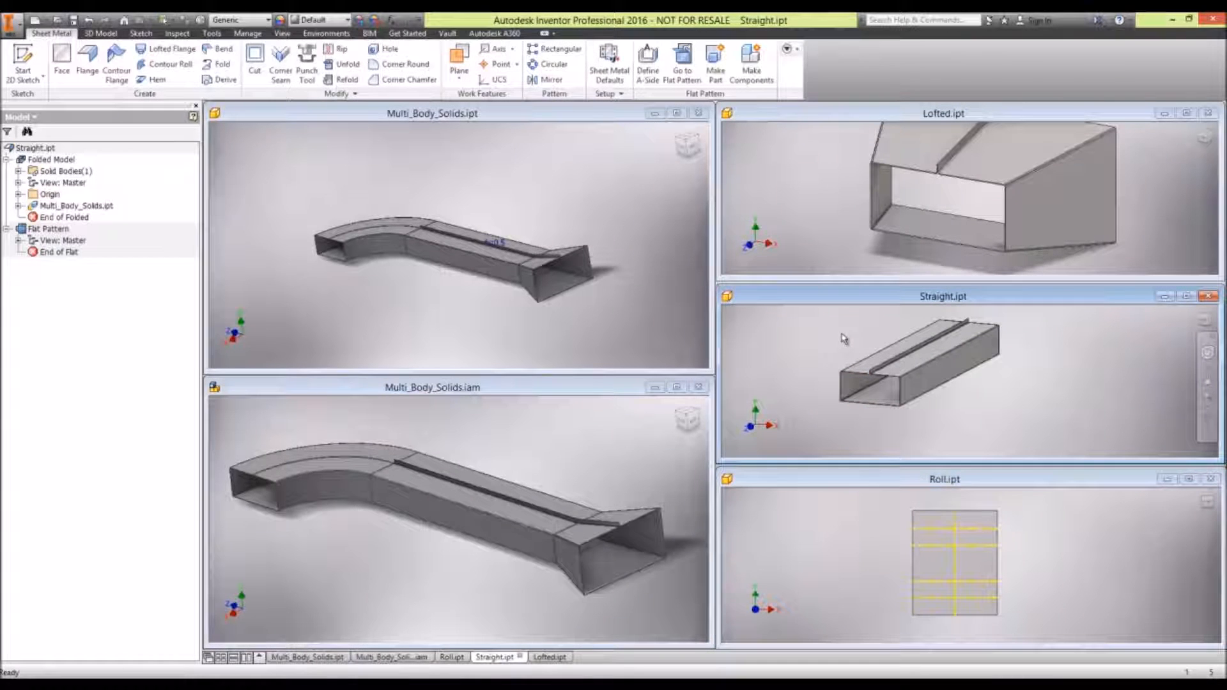
click(854, 232)
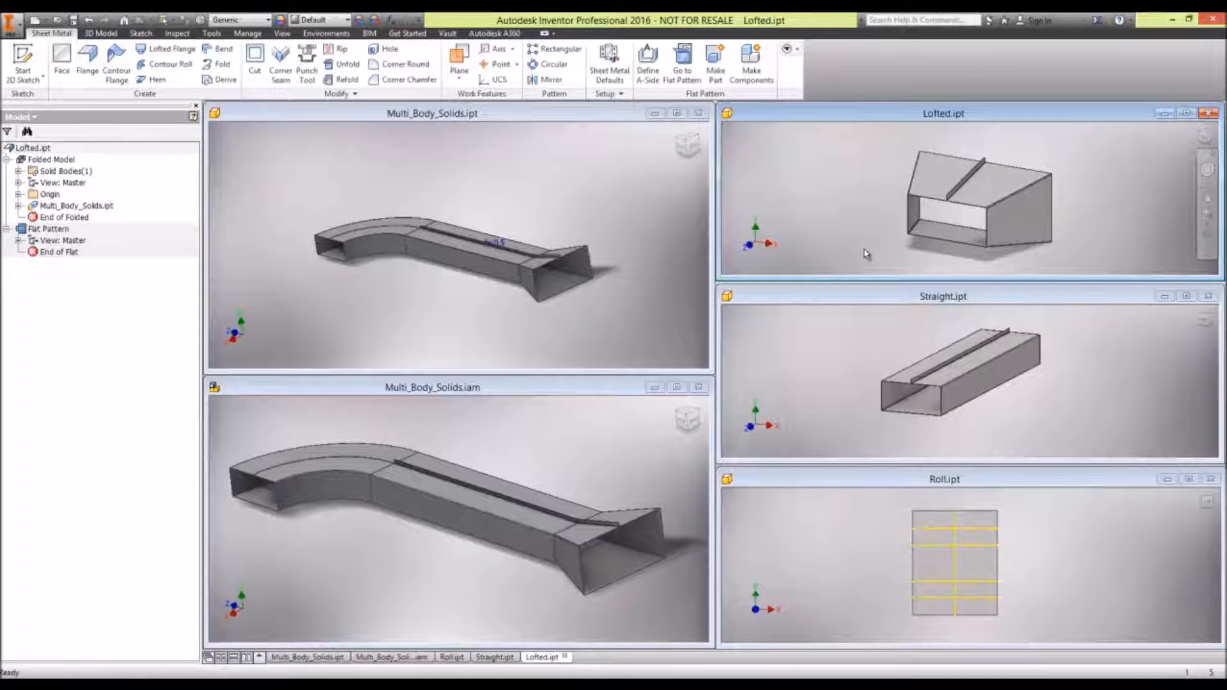
key(alt+Tab)
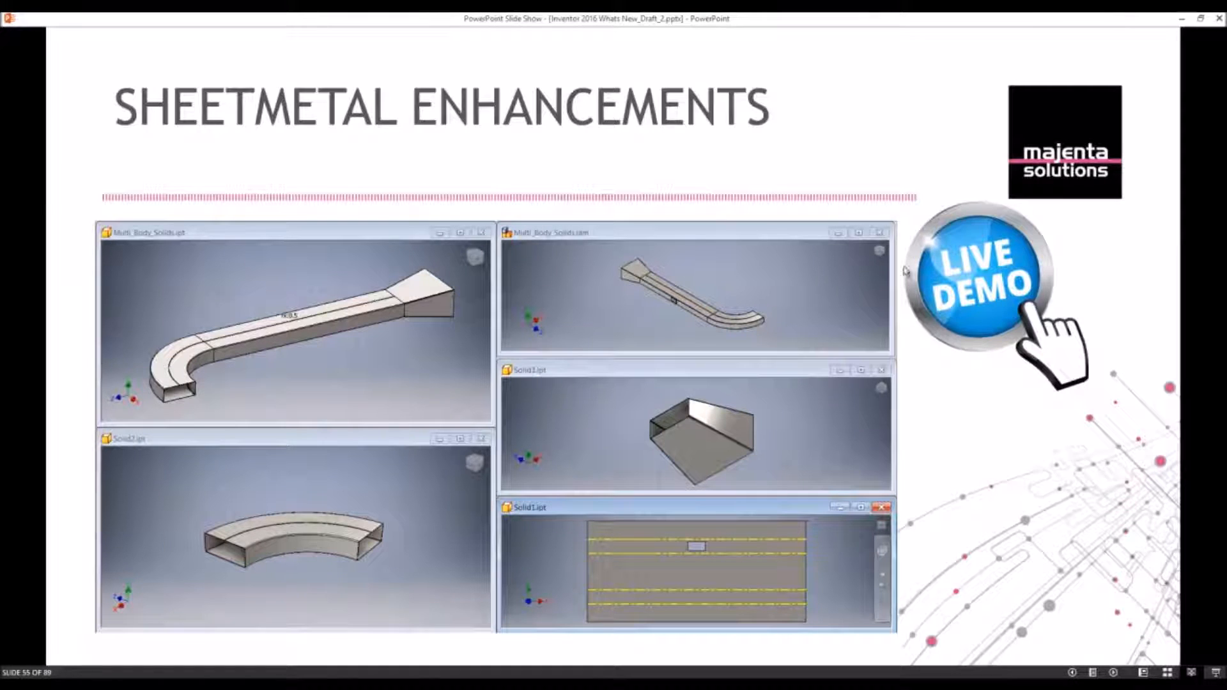
click(983, 258)
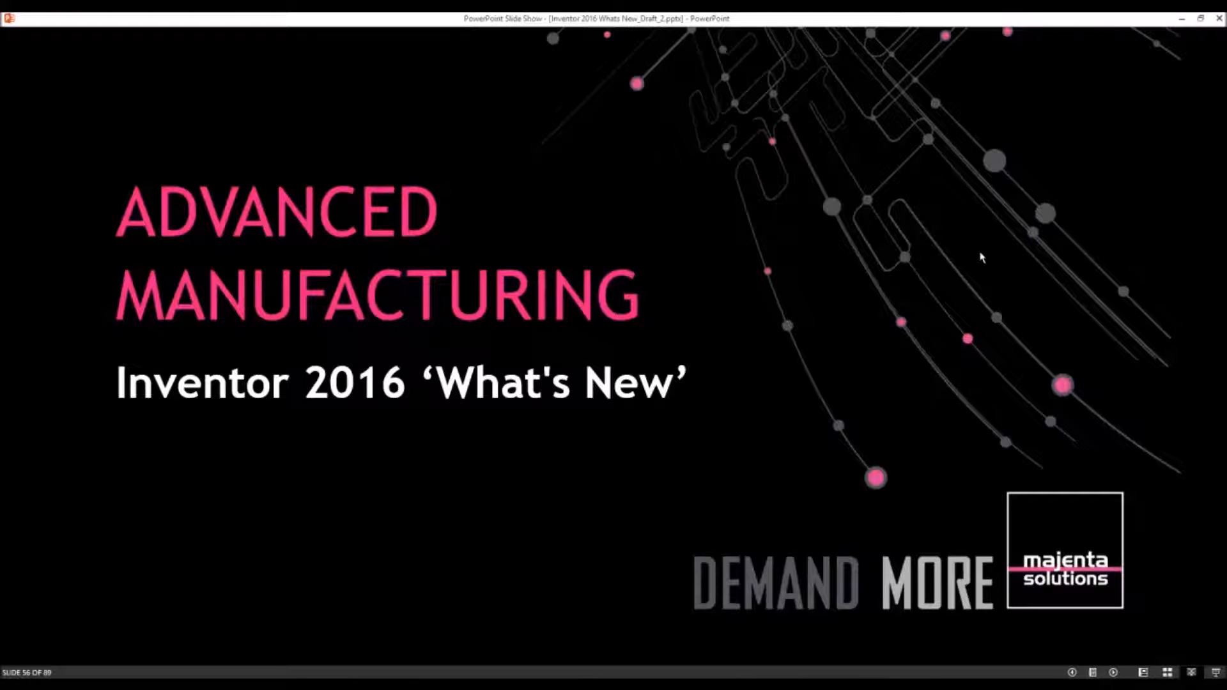
click(982, 257)
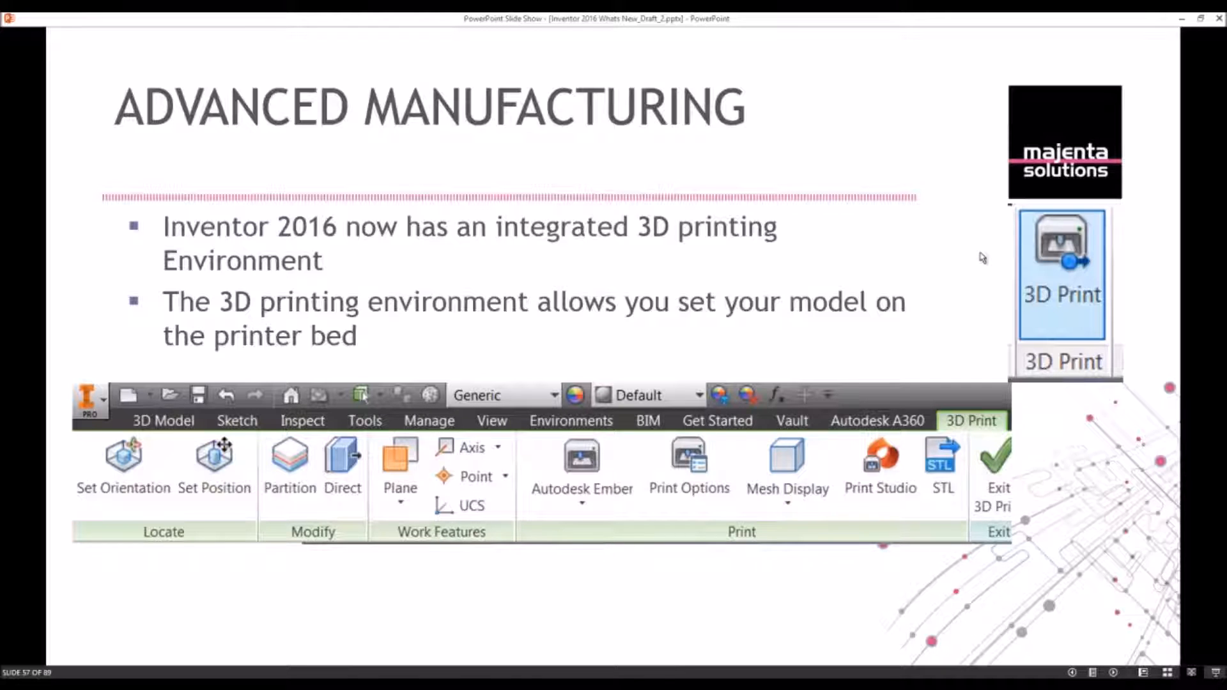
click(982, 257)
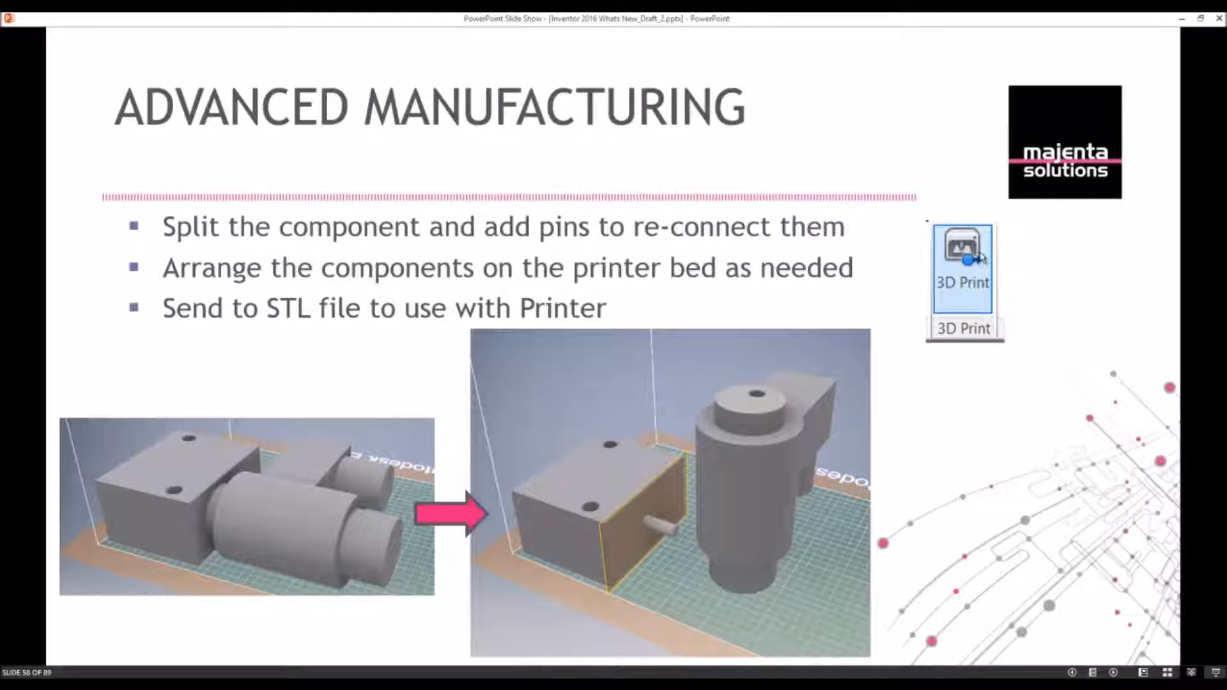
click(983, 257)
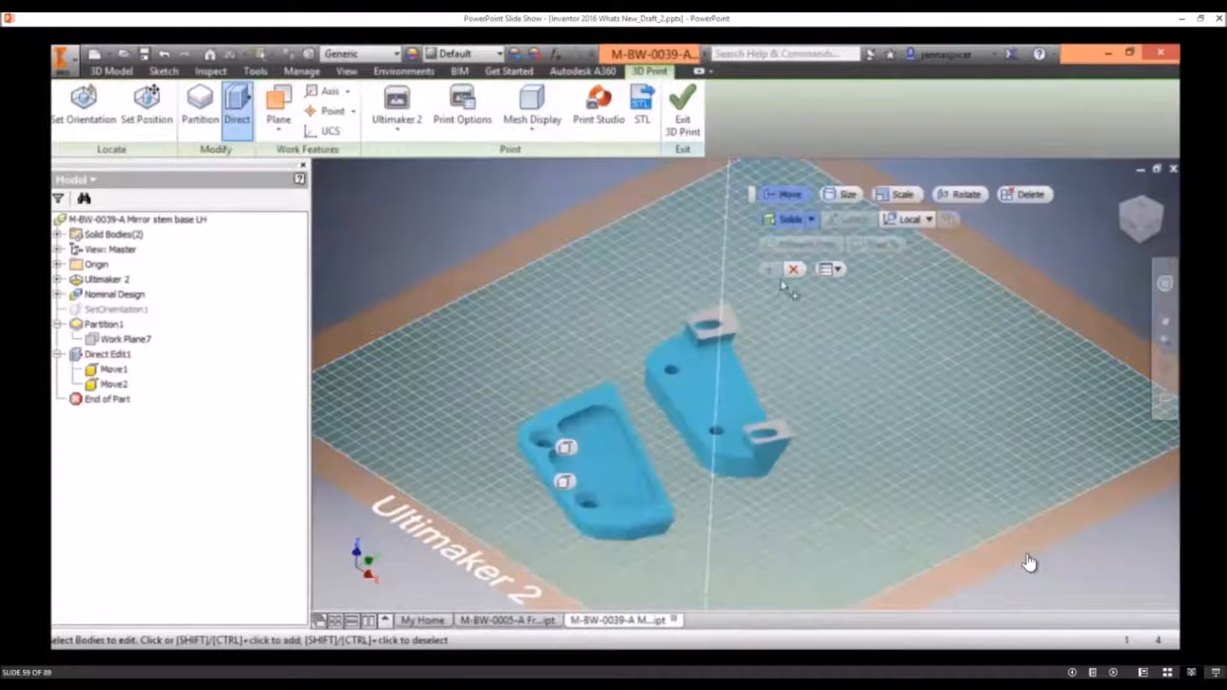
mouse_move(739, 506)
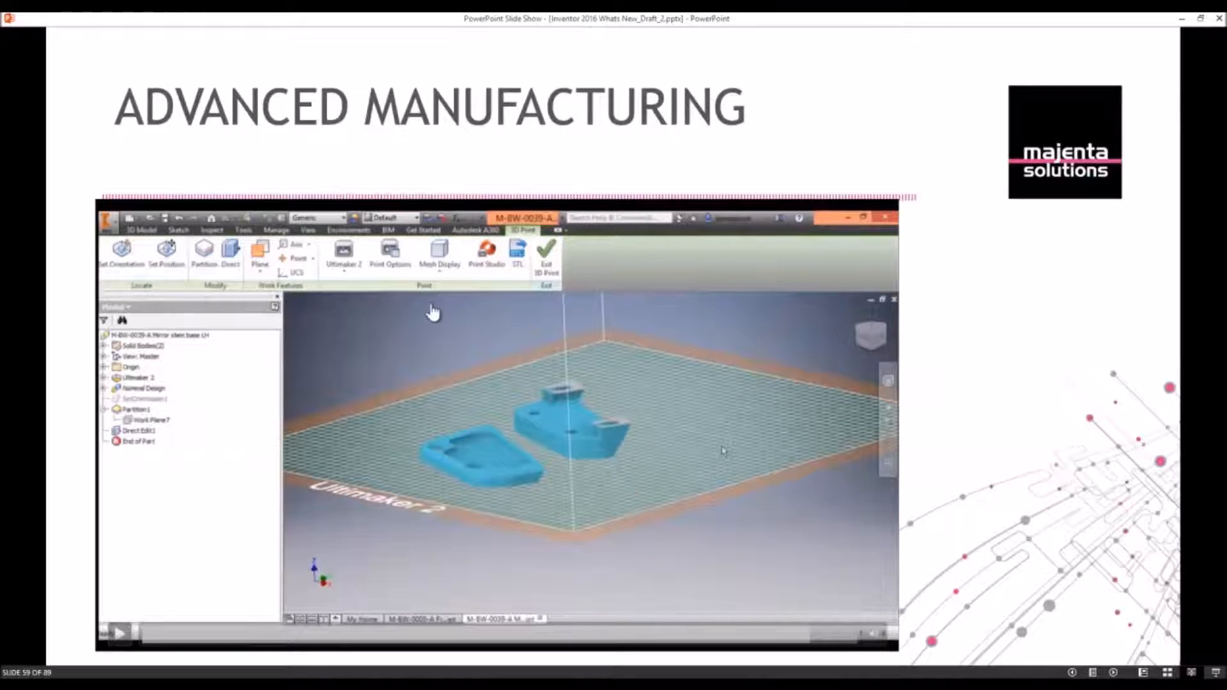
click(1020, 295)
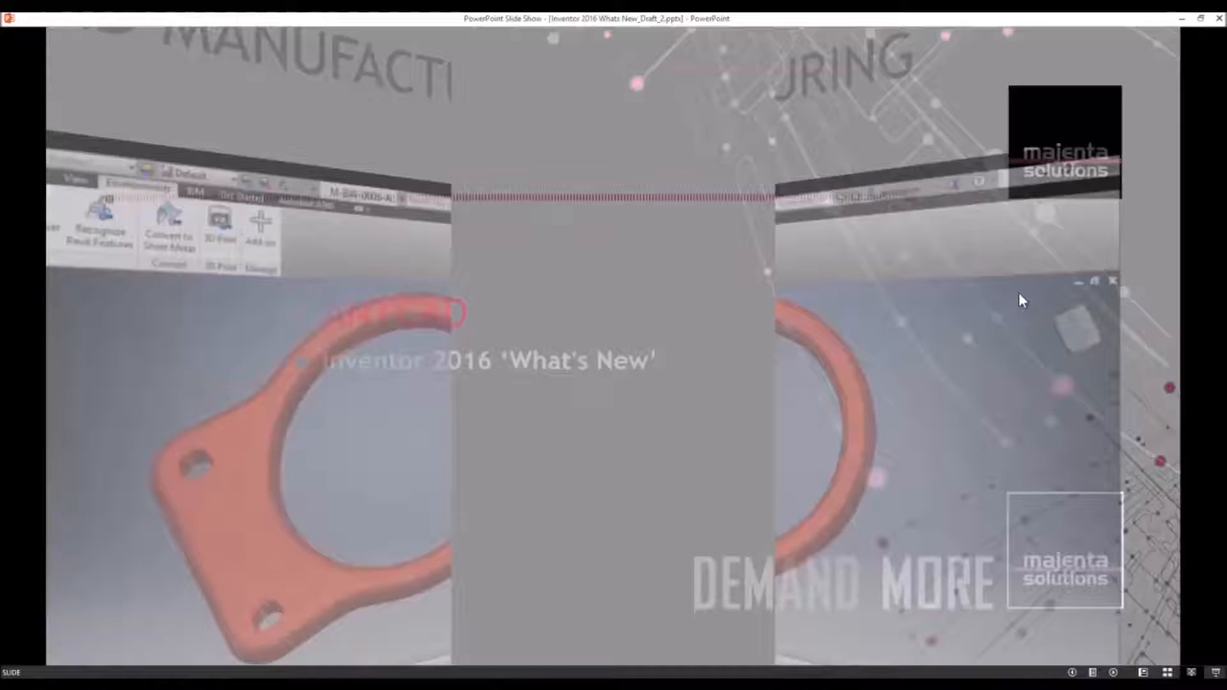